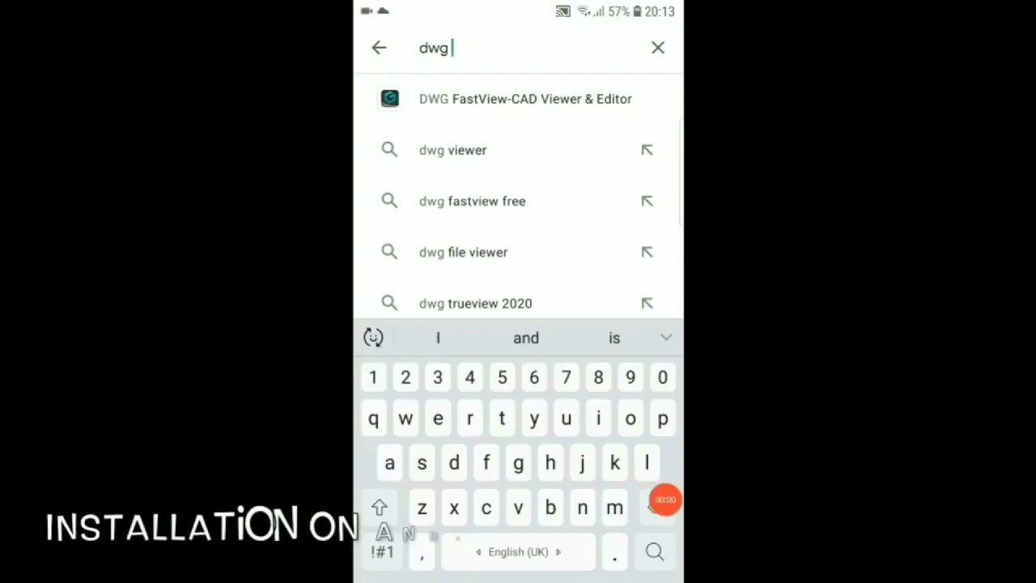
- Install DWG FastView-CAD Viewer & Editor from the app store's search suggestions and launch it
left_click(525, 99)
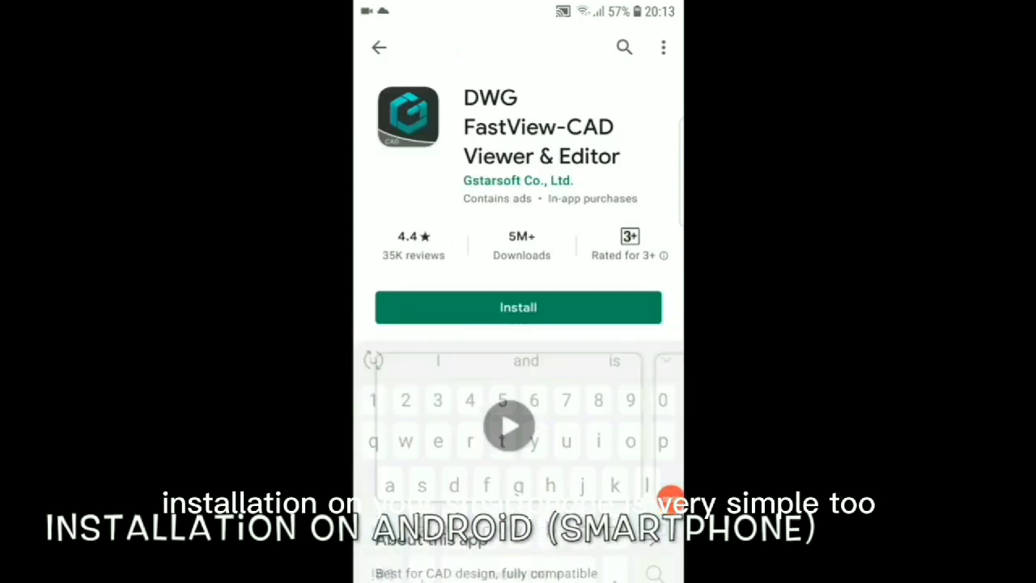
left_click(518, 306)
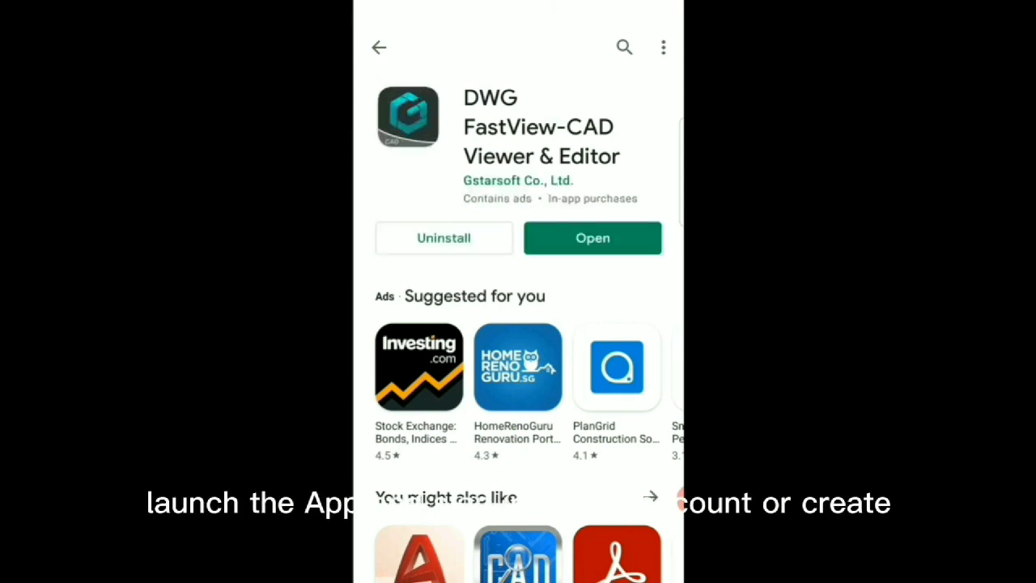
left_click(592, 238)
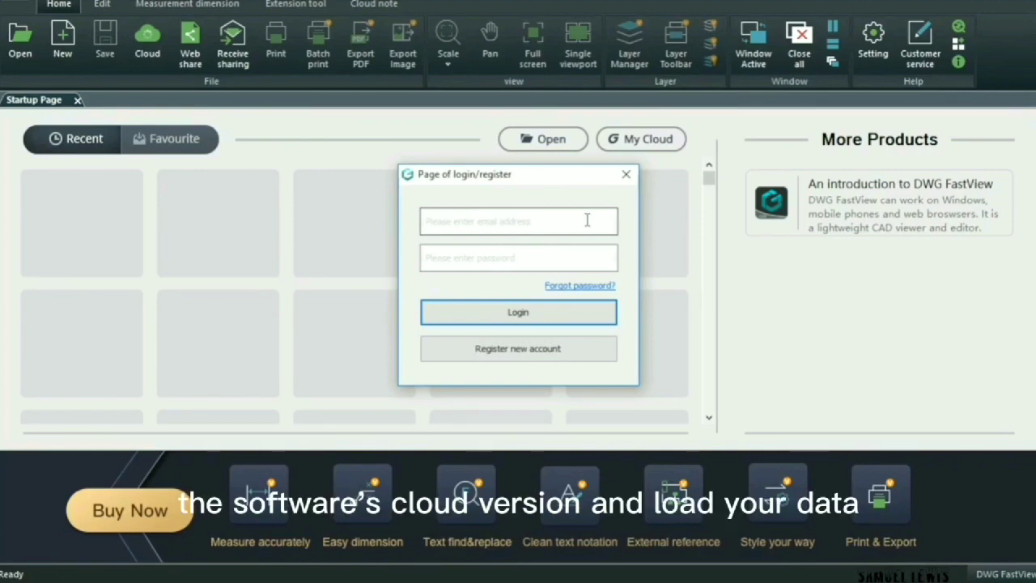
- Start the account login with the email address field and show the My Cloud file list
left_click(588, 221)
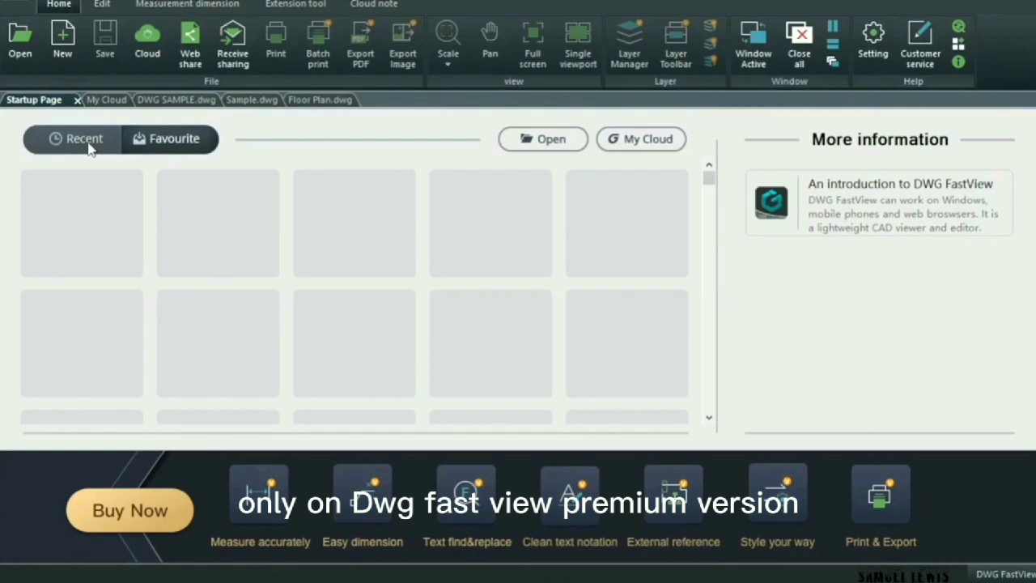
left_click(103, 102)
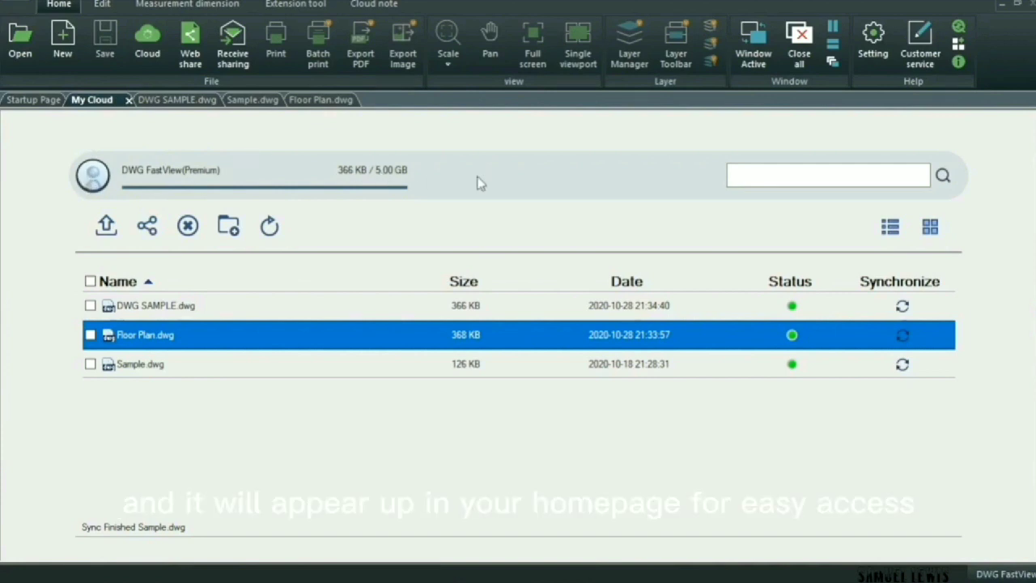
- Bring up DWG SAMPLE.dwg and examine the Computer Lab, Stair No.3 and Vestibule area of its layout
left_click(173, 100)
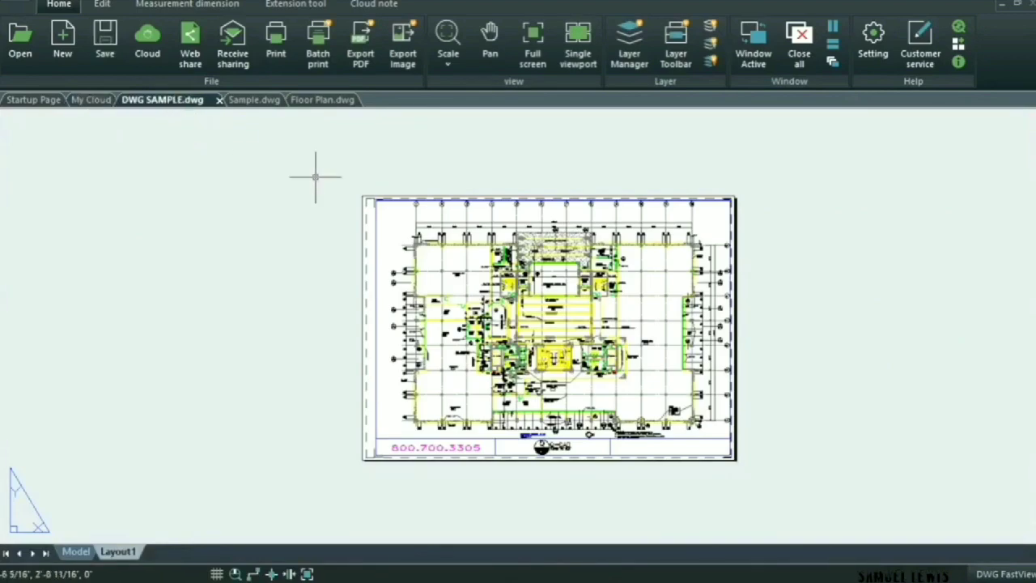
scroll(453, 271, "up", 5)
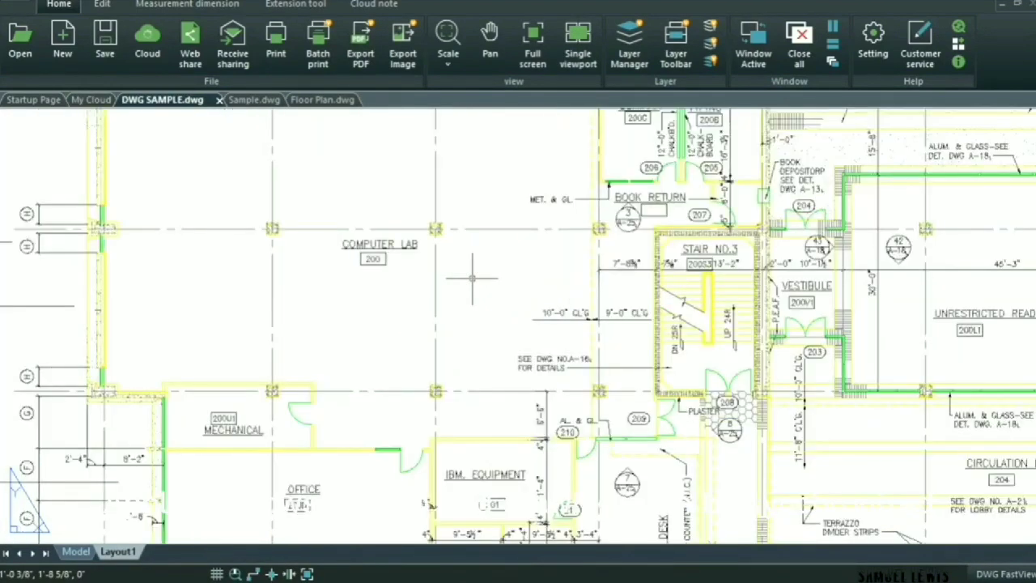
scroll(476, 279, "down", 3)
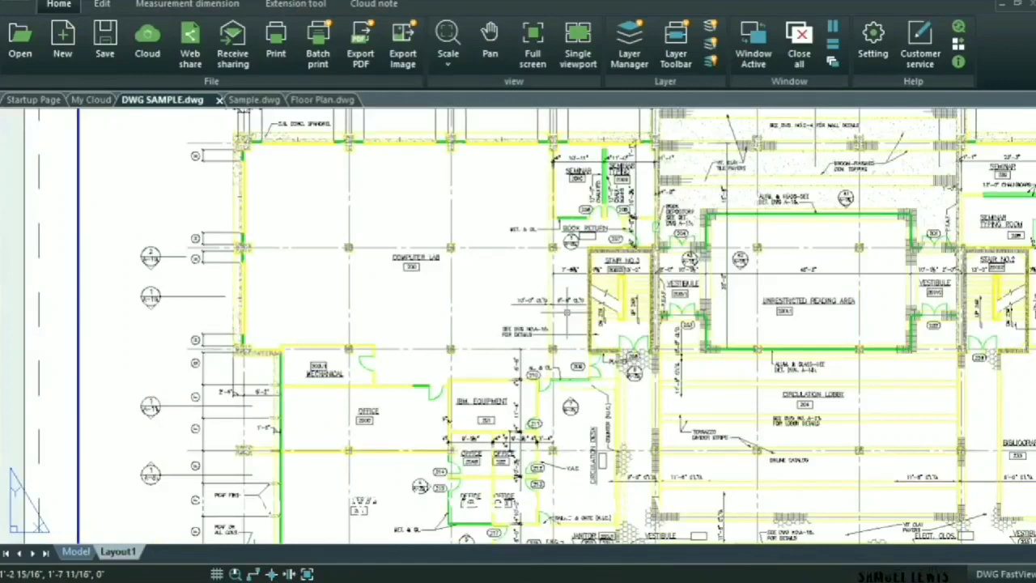
scroll(688, 321, "up", 5)
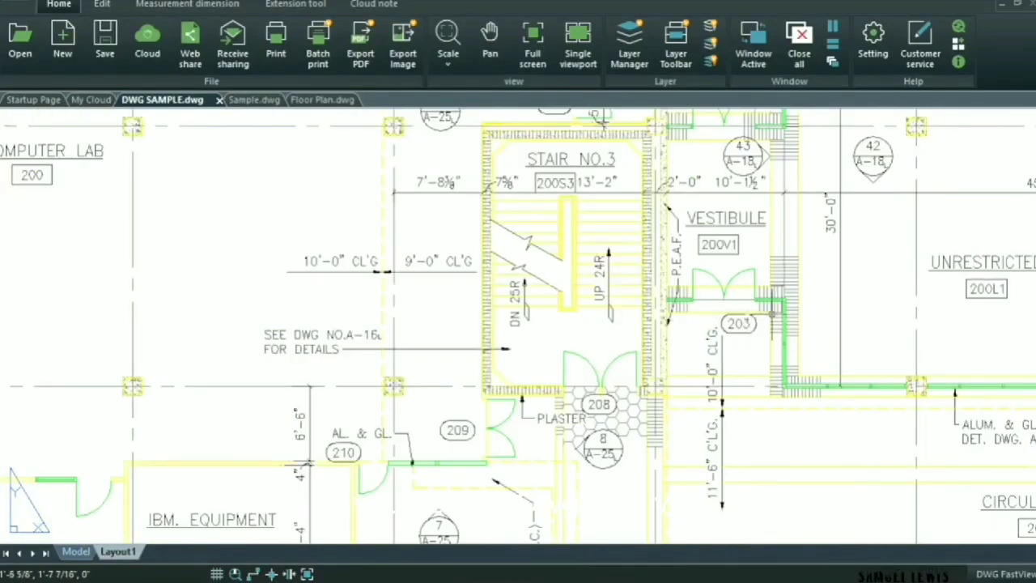
scroll(771, 315, "down", 6)
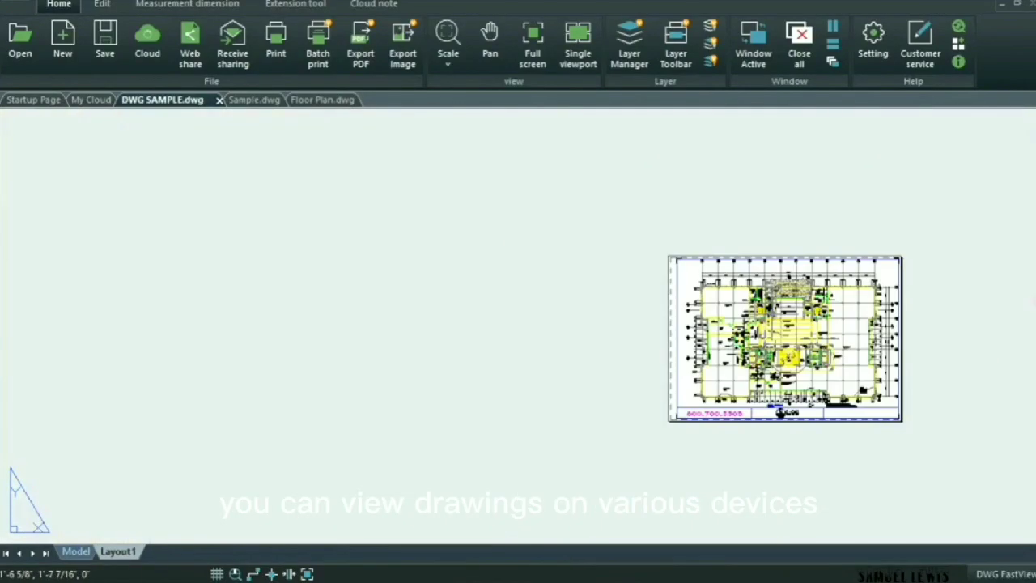
- Examine the Circulation Lobby and the overall floor plan on the layout sheet
left_click(490, 36)
left_click_drag(629, 195, 329, 181)
scroll(478, 234, "up", 5)
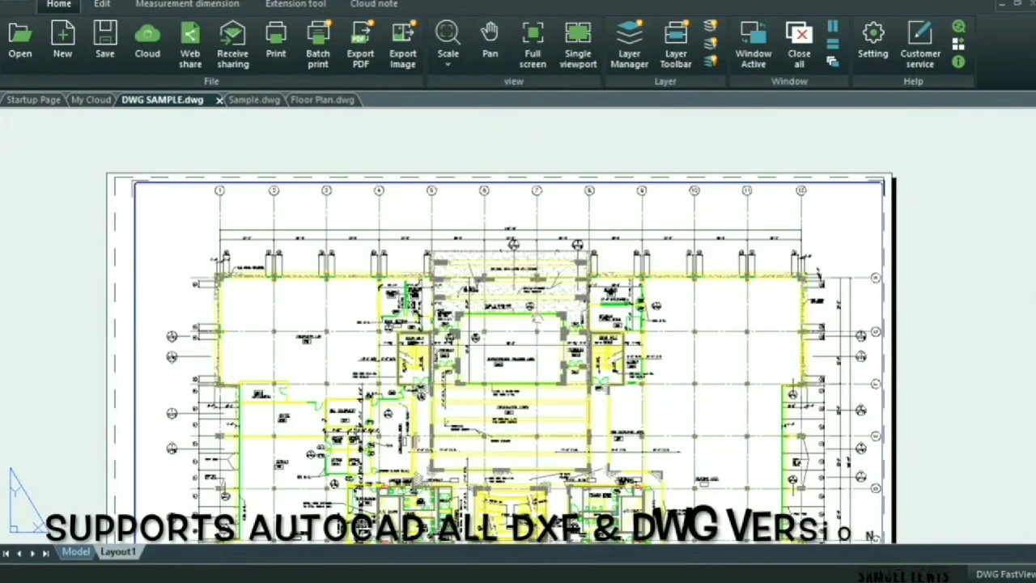
scroll(477, 234, "up", 2)
scroll(512, 315, "up", 5)
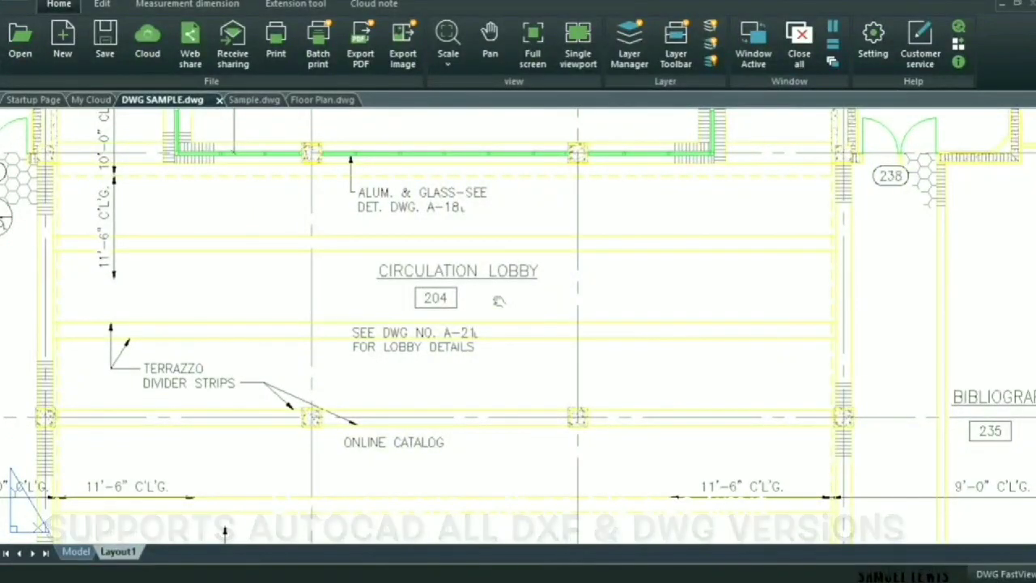
scroll(500, 300, "down", 3)
scroll(500, 301, "down", 2)
scroll(532, 327, "down", 2)
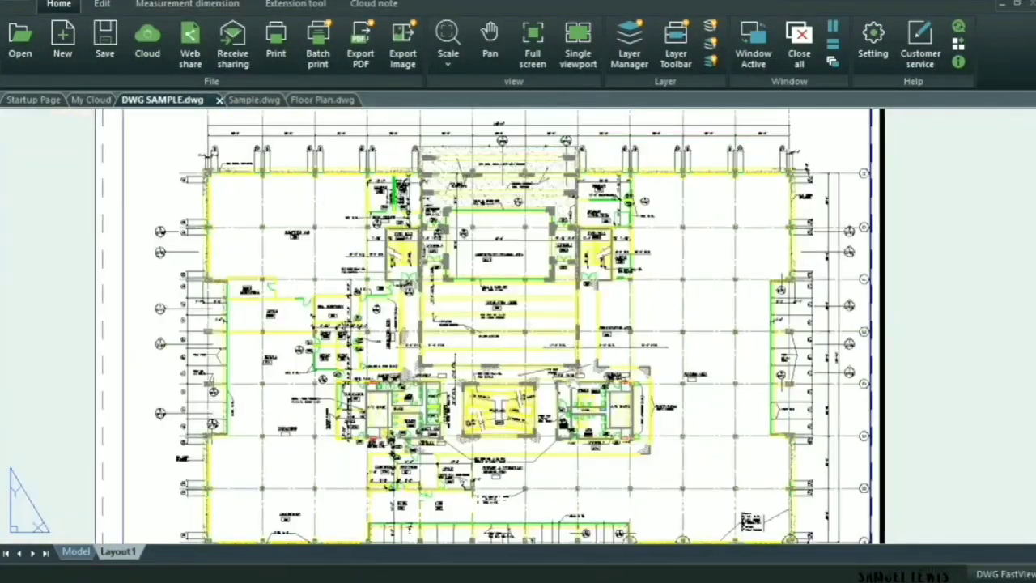
- Examine the Second Floor Plan title area and the offices, restrooms and A/C chase on the layout sheet
left_click_drag(466, 485, 355, 354)
scroll(348, 494, "up", 4)
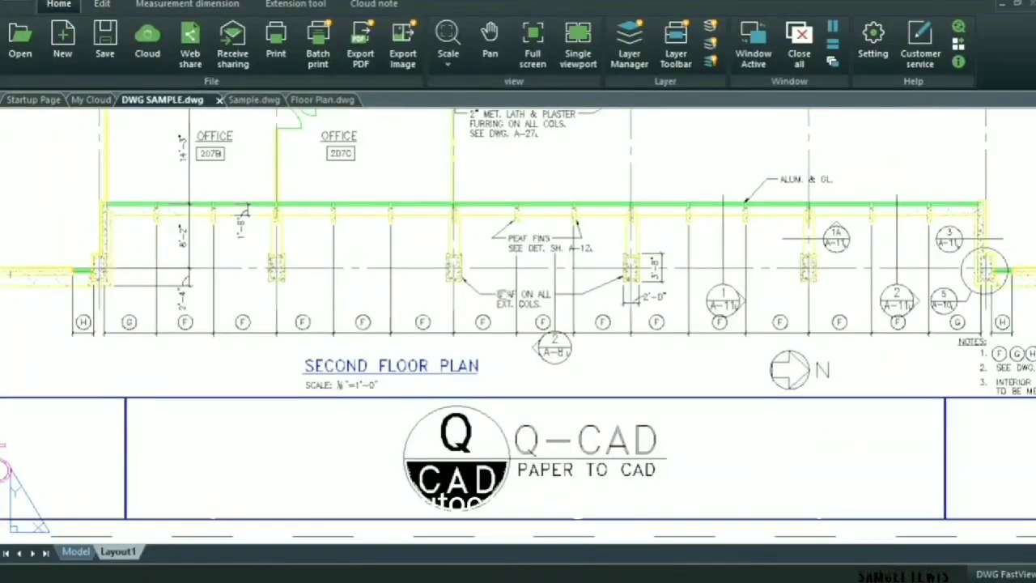
left_click_drag(504, 294, 471, 310)
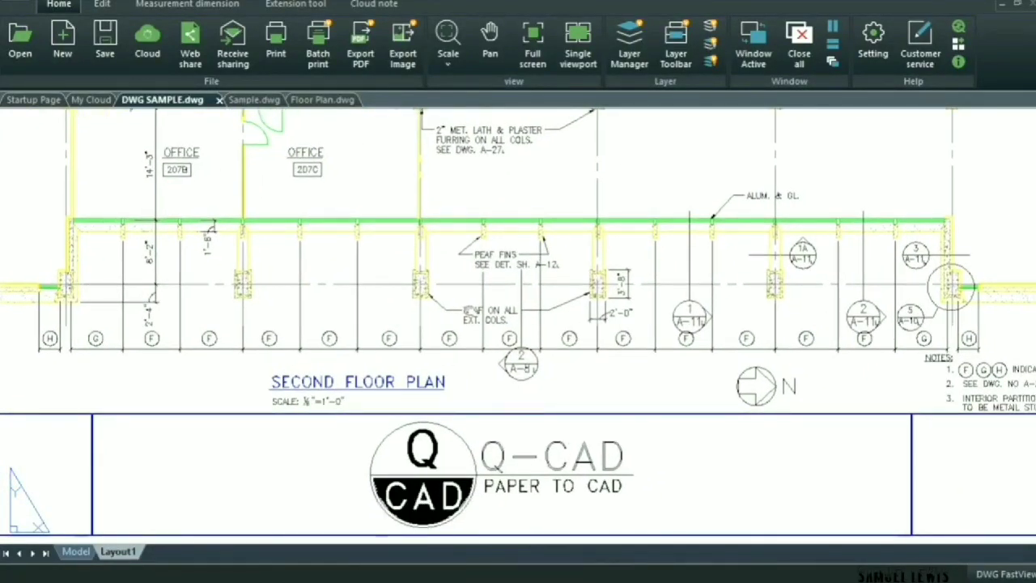
left_click_drag(466, 263, 390, 431)
left_click_drag(264, 255, 563, 295)
left_click_drag(410, 258, 544, 417)
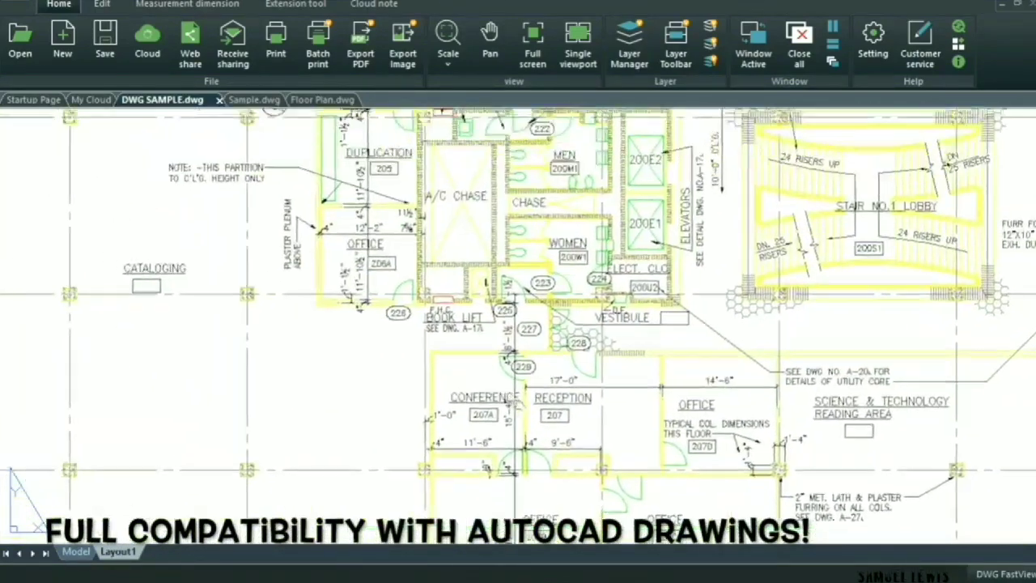
left_click_drag(367, 304, 469, 439)
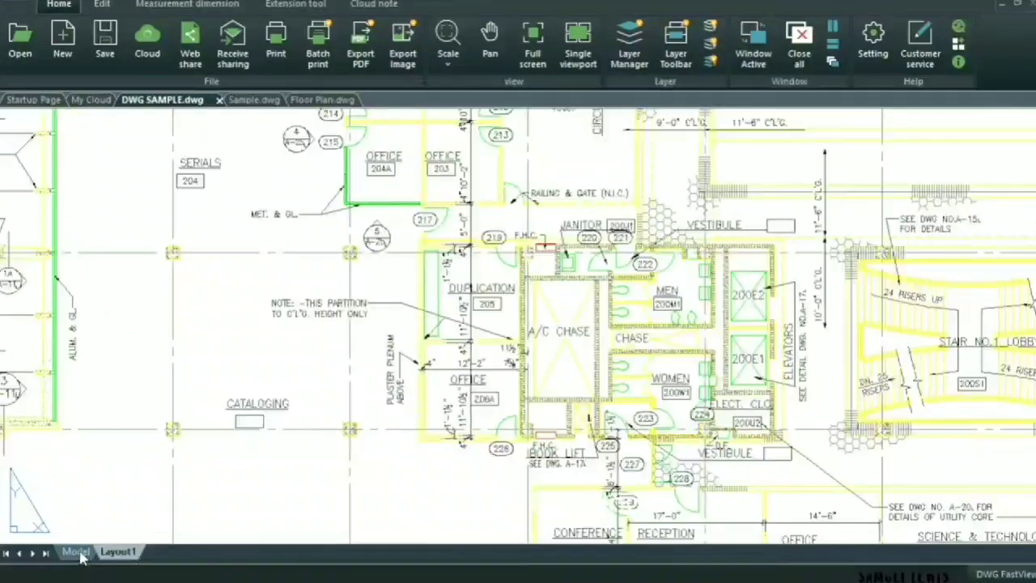
- View the whole Layout1 sheet and switch DWG SAMPLE.dwg to model space
left_click(129, 552)
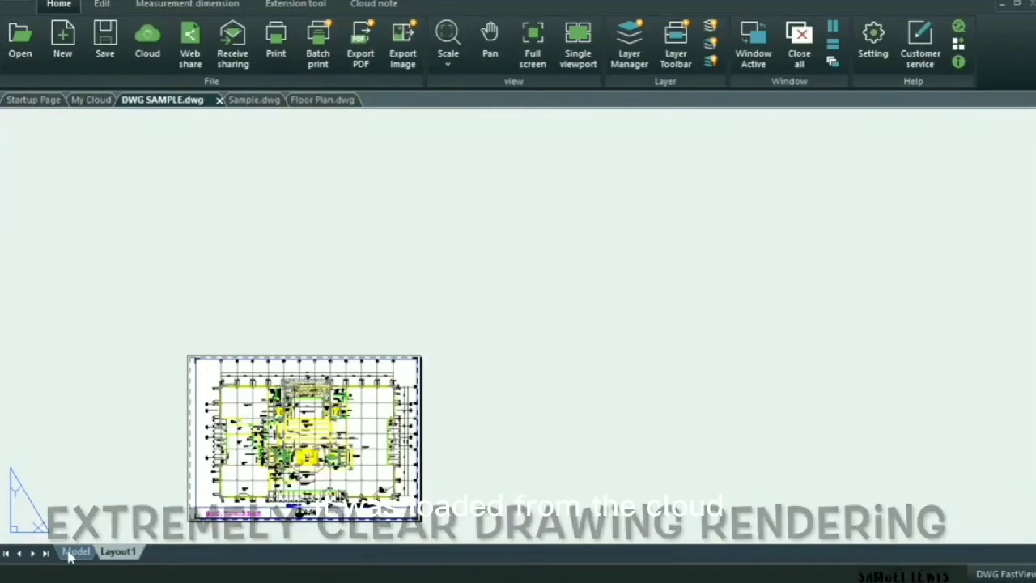
scroll(185, 479, "up", 3)
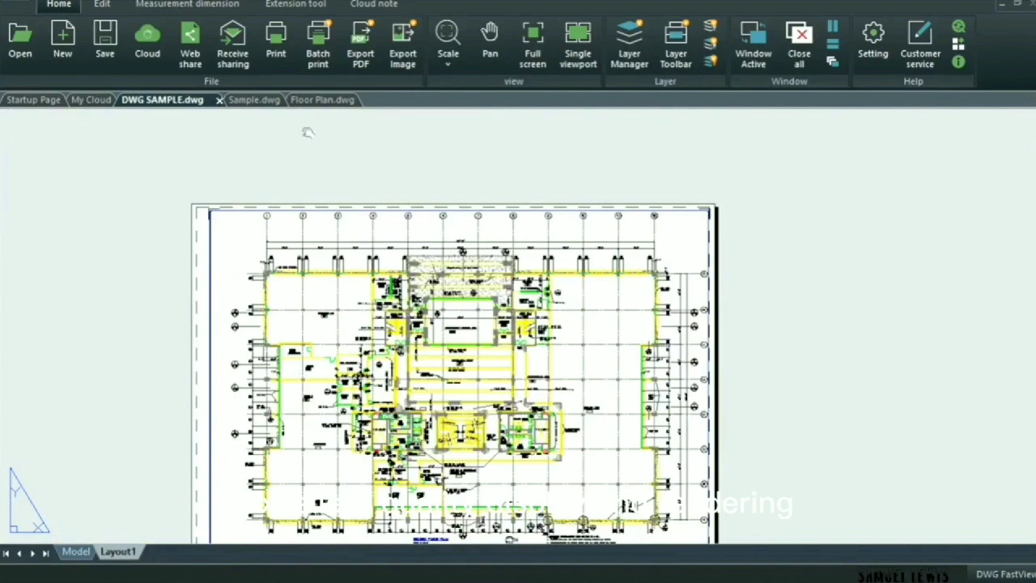
left_click(76, 551)
scroll(397, 264, "down", 2)
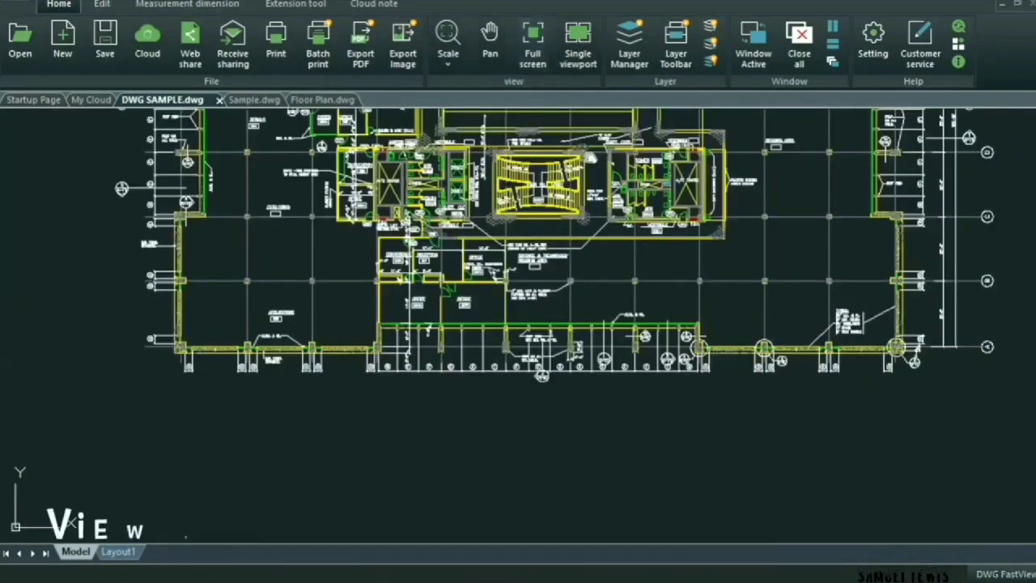
- Review the drawing's layers in the Layer Properties Manager, including A-GRID-IDEN and the wall layers, and close it
left_click(628, 50)
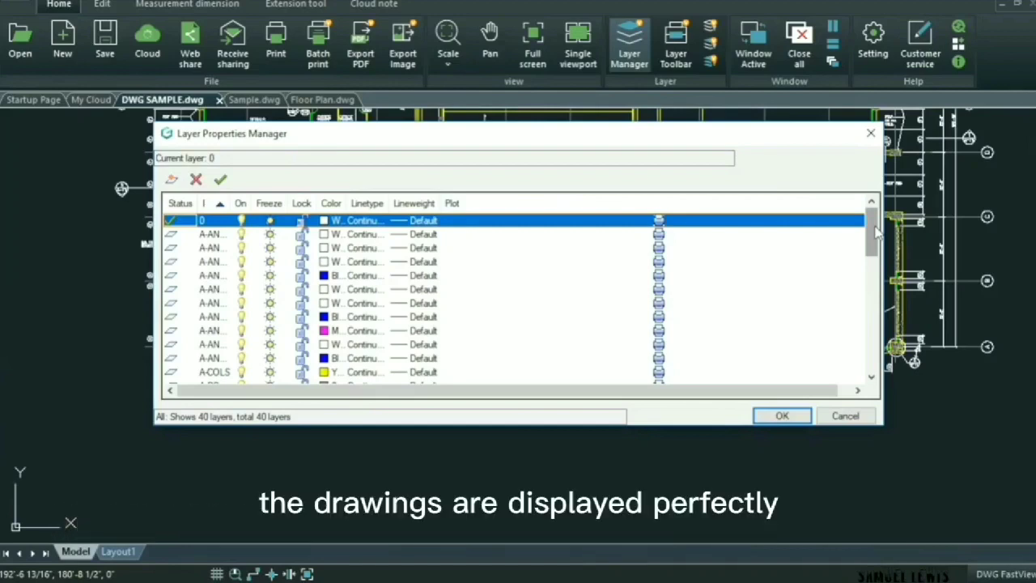
left_click_drag(875, 233, 859, 347)
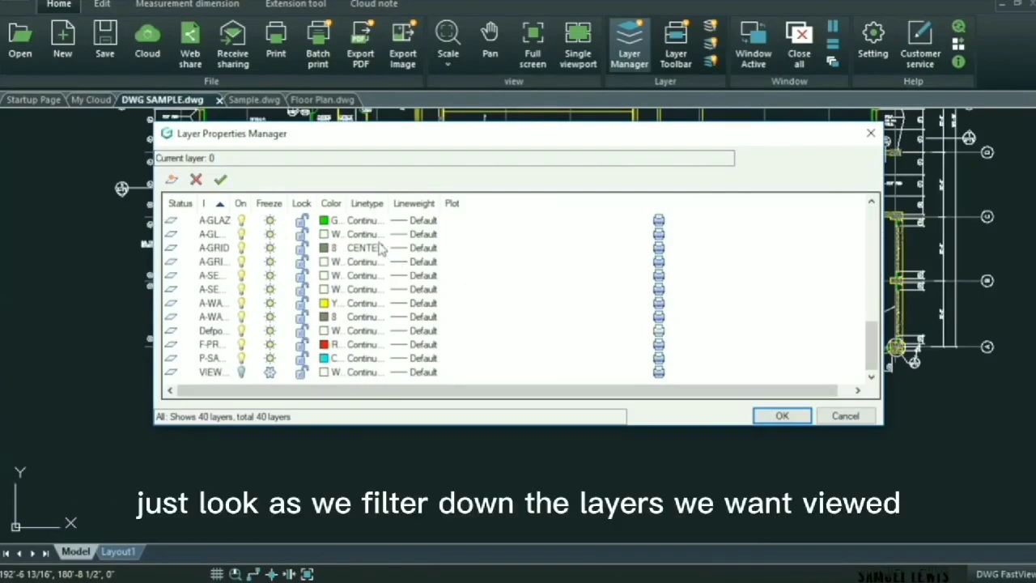
left_click(219, 236)
left_click(213, 262)
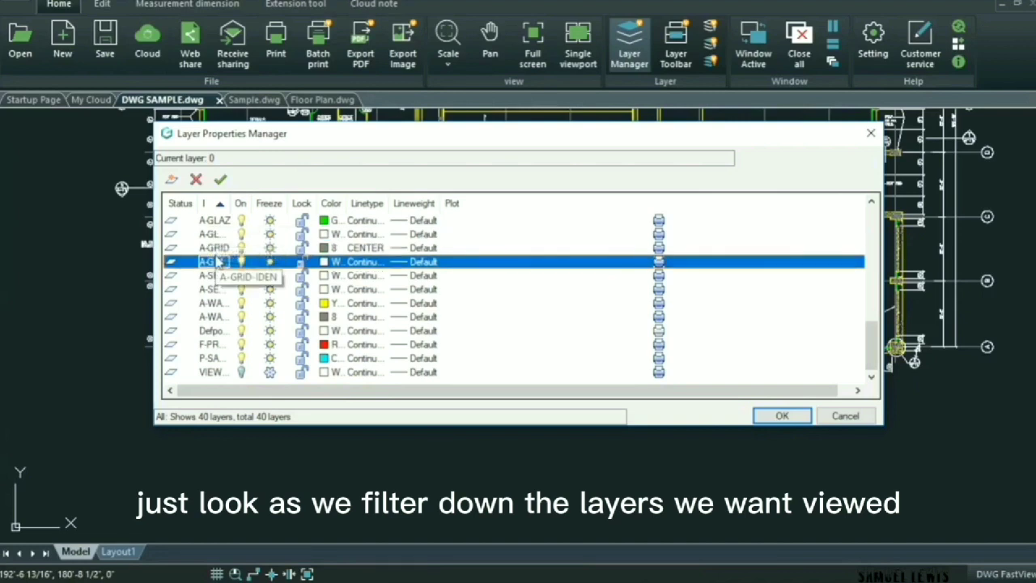
left_click(208, 317)
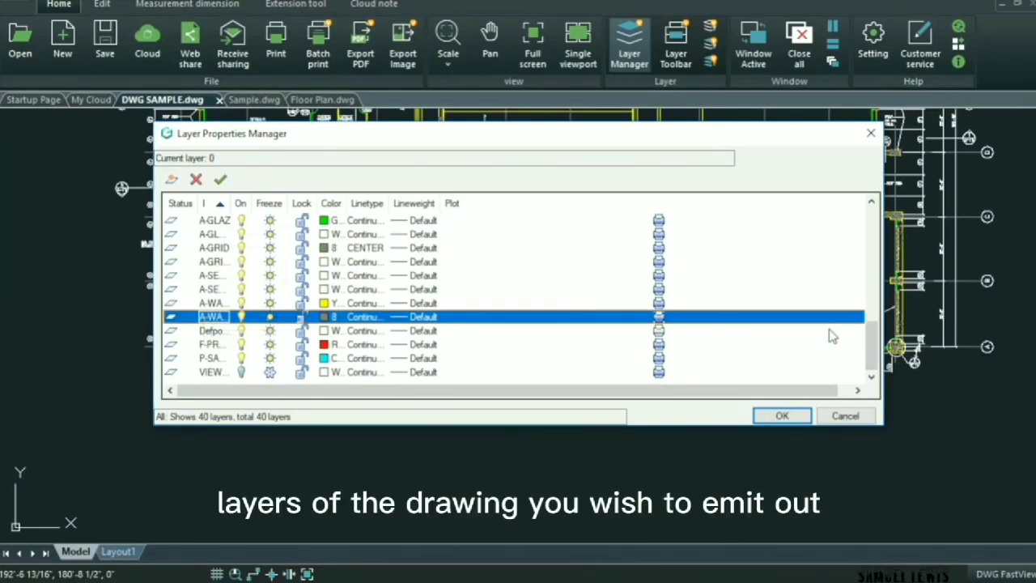
scroll(530, 316, "up", 10)
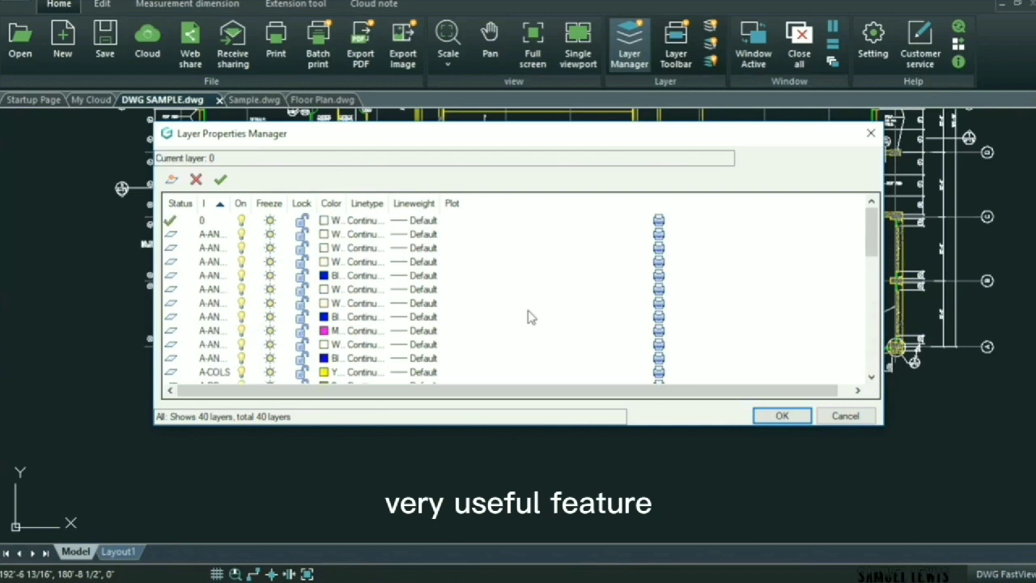
left_click(248, 263)
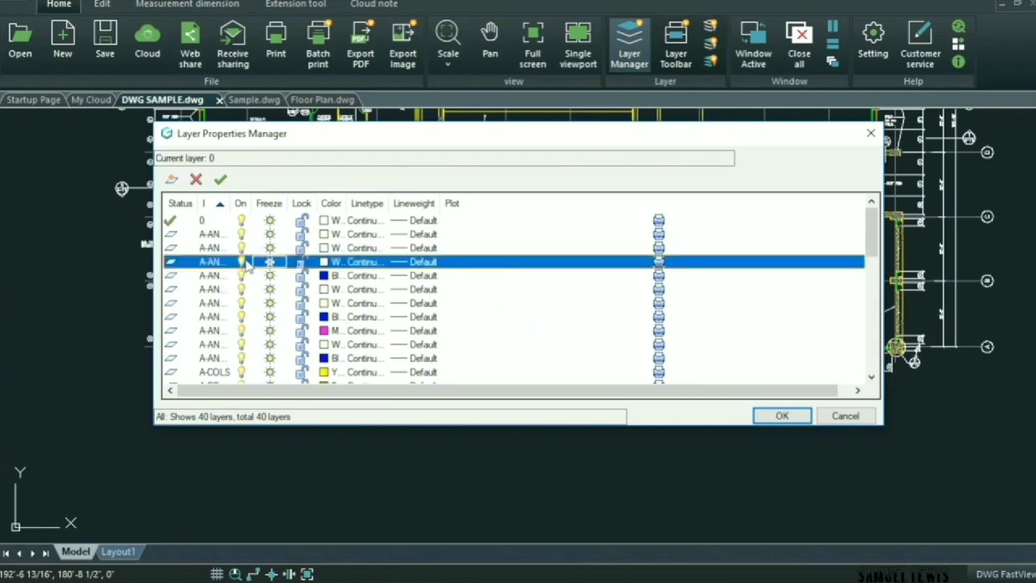
left_click(782, 415)
- Examine the beam, bolt holes and labels of the steel portal frame ridge detail in Sample.dwg
scroll(518, 284, "up", 2)
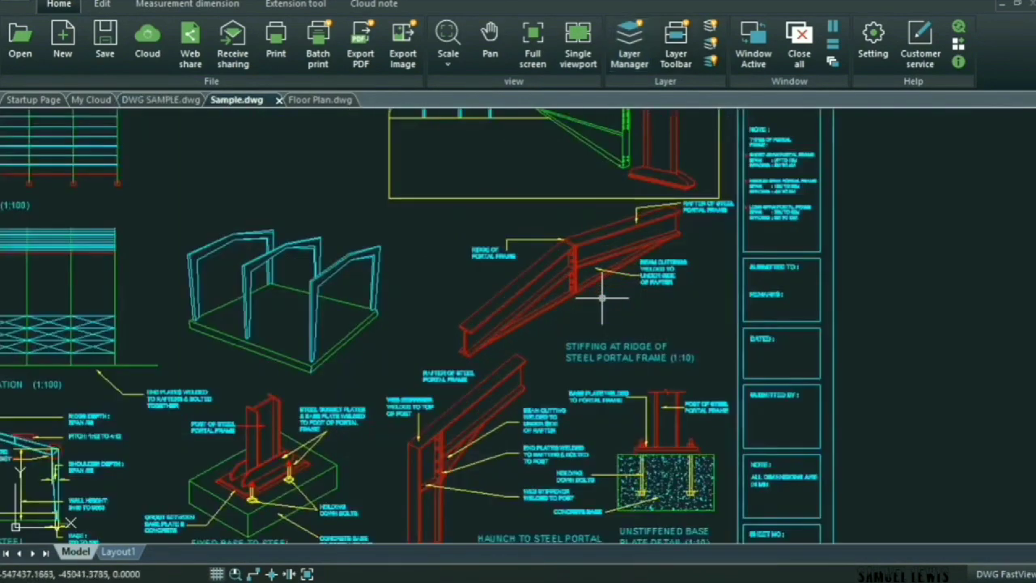
scroll(602, 299, "up", 3)
scroll(600, 283, "up", 3)
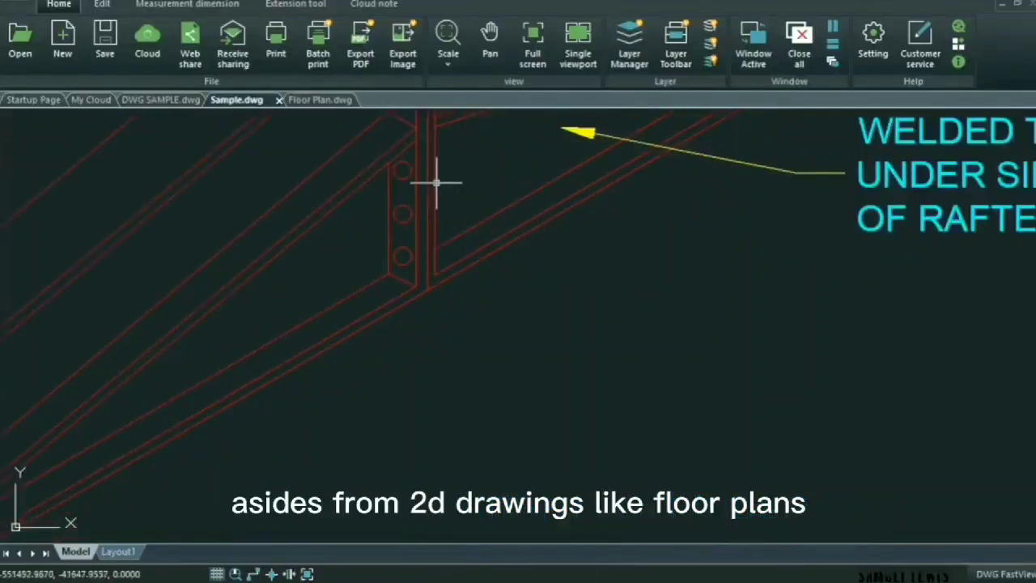
left_click(491, 45)
mouse_move(470, 175)
left_mouse_down()
mouse_move(521, 331)
mouse_move(571, 401)
left_mouse_up()
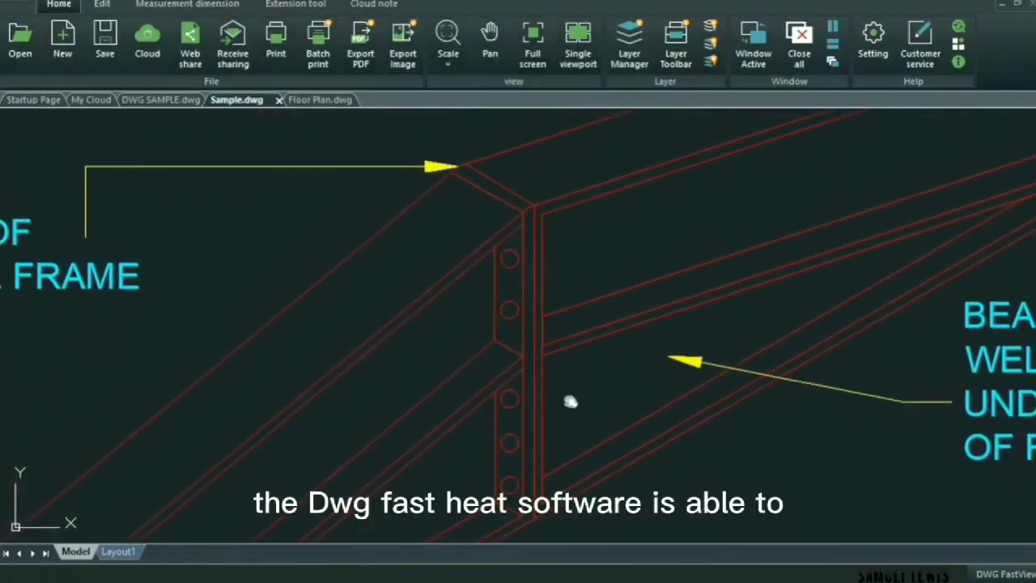
mouse_move(655, 359)
left_mouse_down()
mouse_move(405, 440)
mouse_move(287, 451)
mouse_move(690, 245)
left_mouse_up()
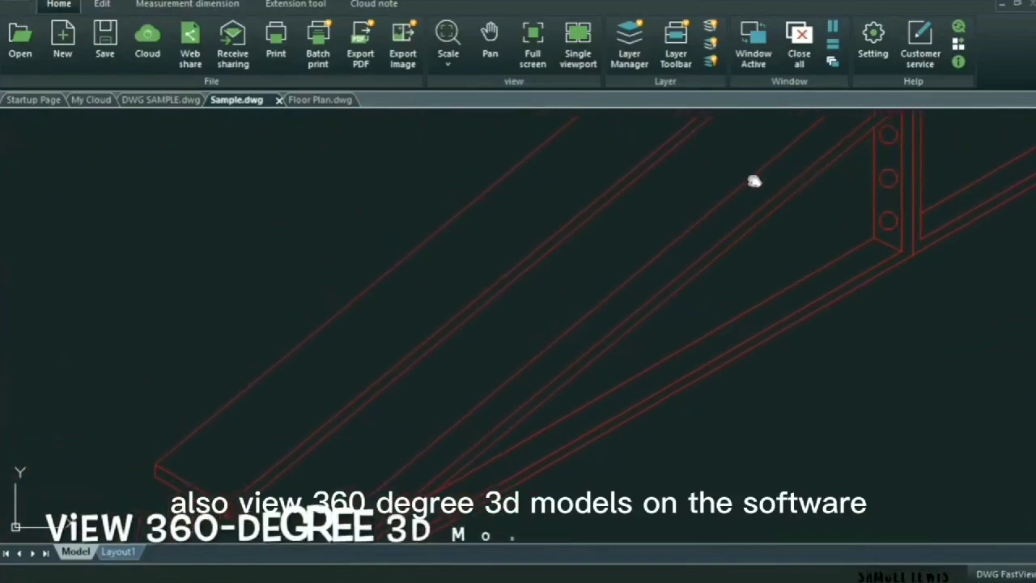
left_click_drag(754, 179, 718, 169)
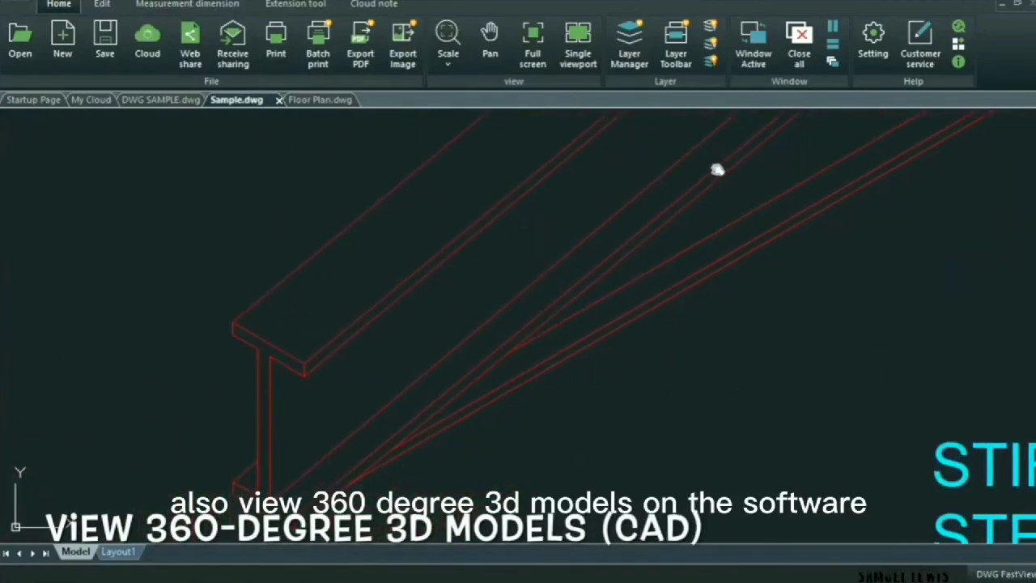
scroll(719, 370, "up", 1)
scroll(719, 370, "down", 5)
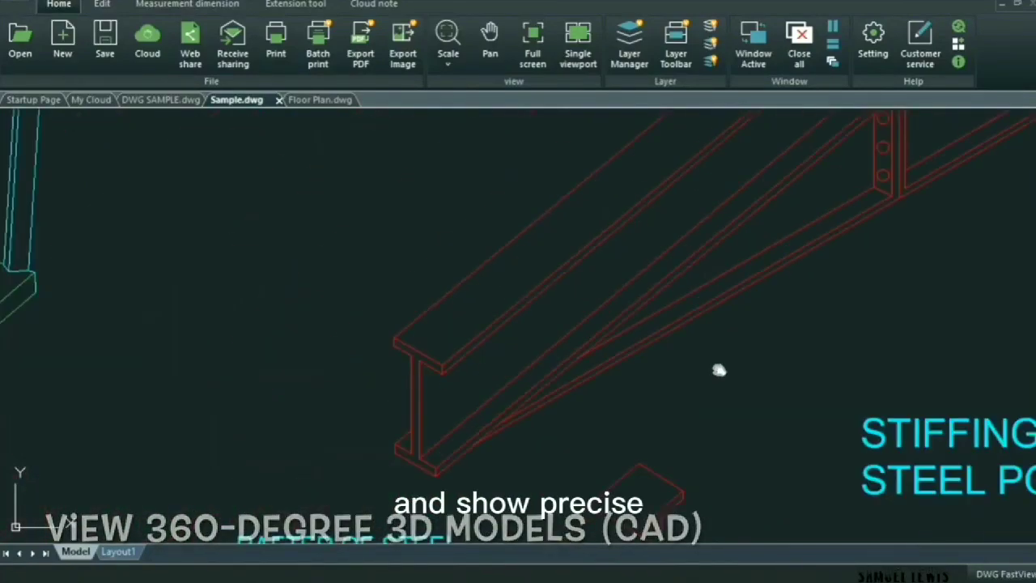
- Examine the three-bay portal frame model and the stiffened base plate detail with its holding down bolts
left_click_drag(733, 417, 870, 390)
left_click_drag(497, 378, 543, 405)
scroll(594, 367, "up", 5)
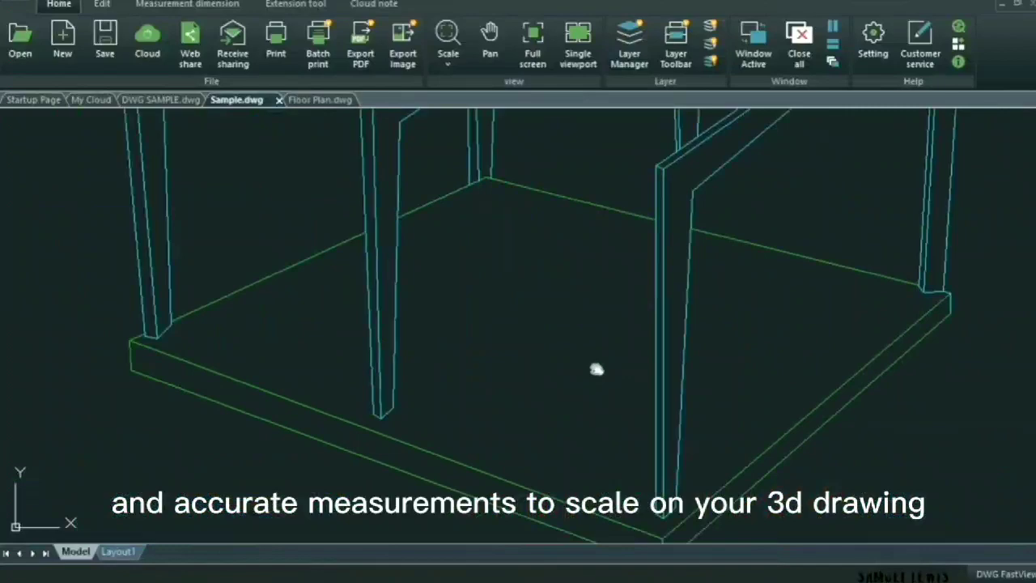
left_click_drag(596, 319, 597, 545)
scroll(585, 434, "down", 5)
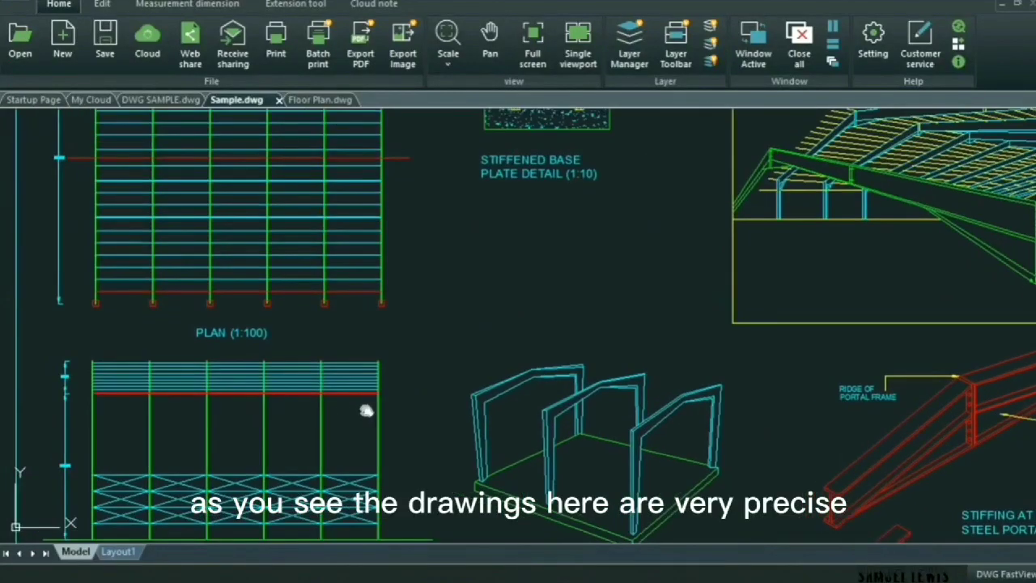
scroll(477, 331, "up", 4)
scroll(483, 331, "up", 3)
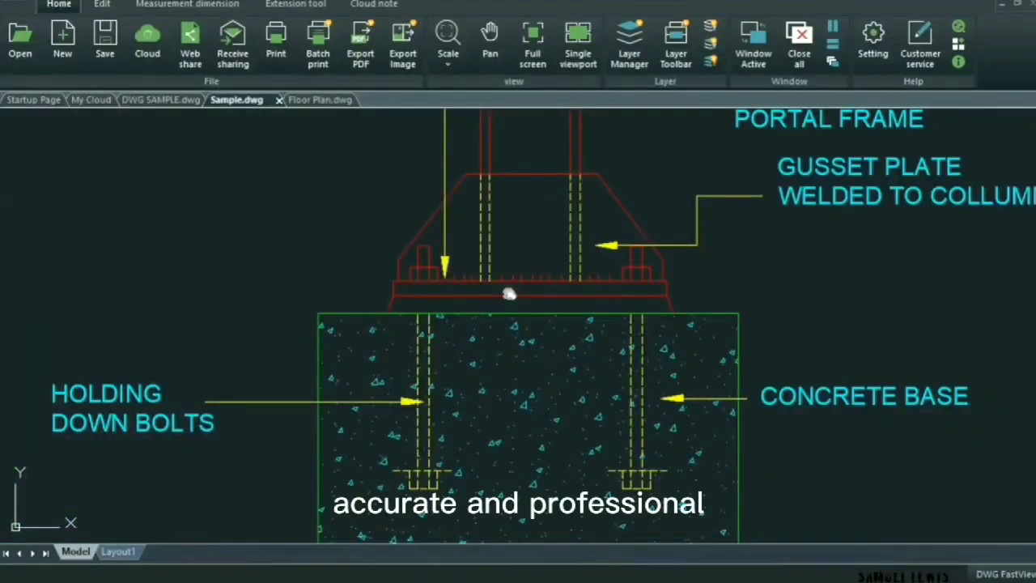
- Examine the 1:100 elevation of the portal frame building in Sample.dwg
scroll(510, 307, "down", 2)
left_click_drag(510, 450, 634, 260)
mouse_move(344, 378)
left_mouse_down()
mouse_move(411, 366)
mouse_move(695, 123)
left_mouse_up()
left_click_drag(632, 393, 632, 367)
middle_click_drag(631, 367, 624, 198)
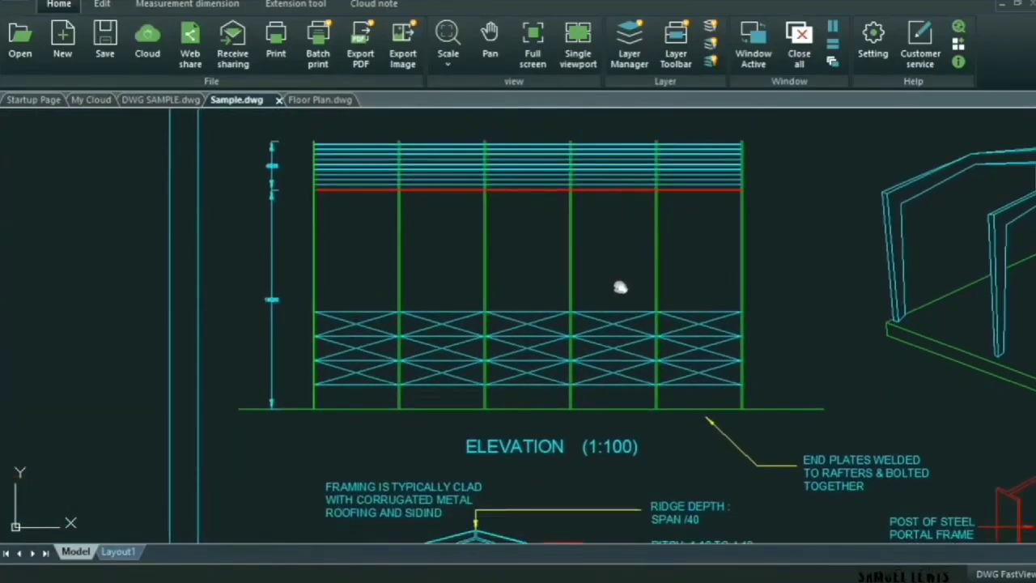
- Examine the medium span steel portal frame section with its ridge depth, pitch, span and wall height notes
mouse_move(617, 356)
left_mouse_down()
mouse_move(625, 134)
mouse_move(656, 34)
left_mouse_up()
scroll(634, 252, "up", 2)
left_click_drag(594, 240, 594, 253)
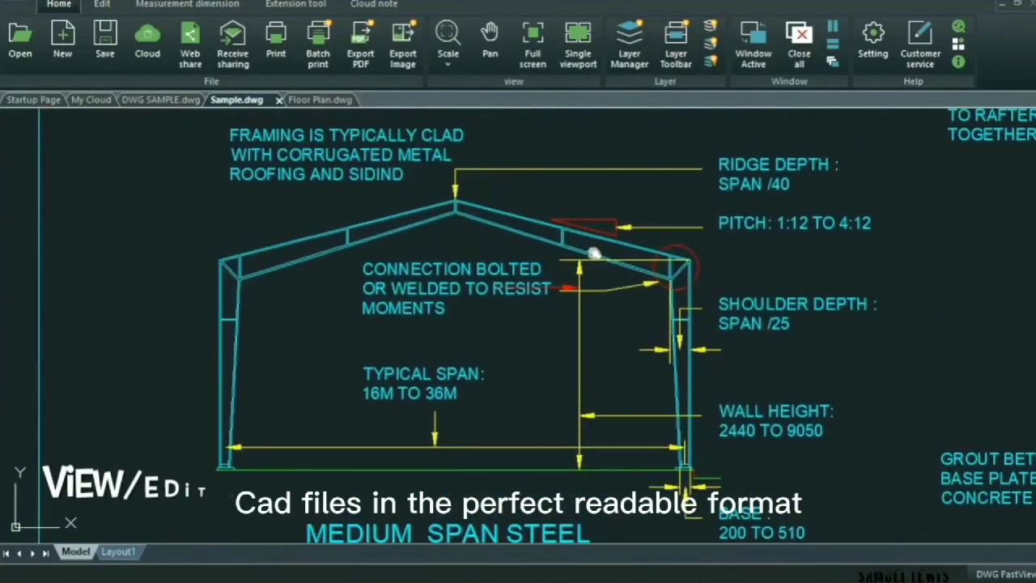
middle_click_drag(594, 254, 597, 266)
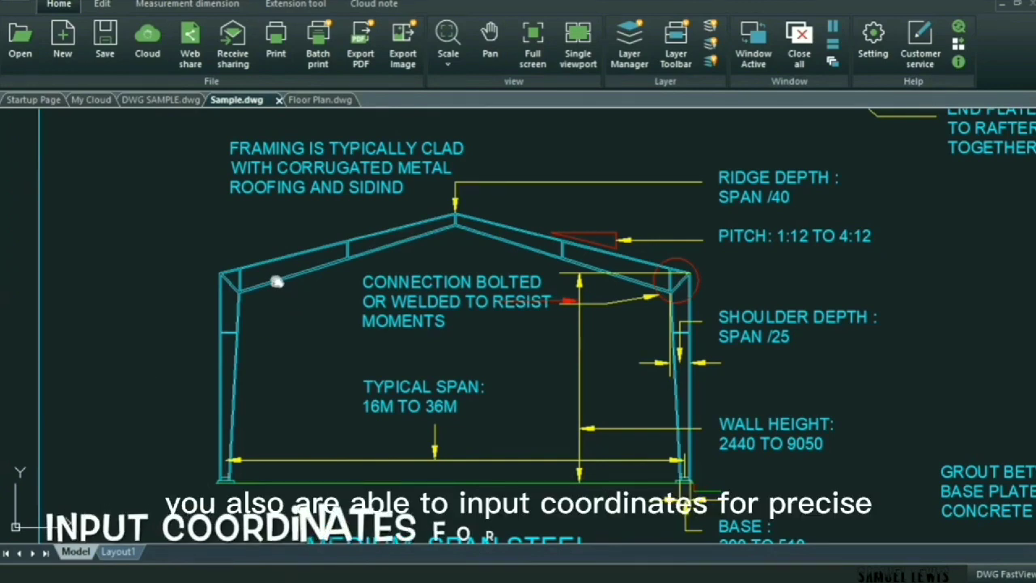
scroll(277, 282, "down", 2)
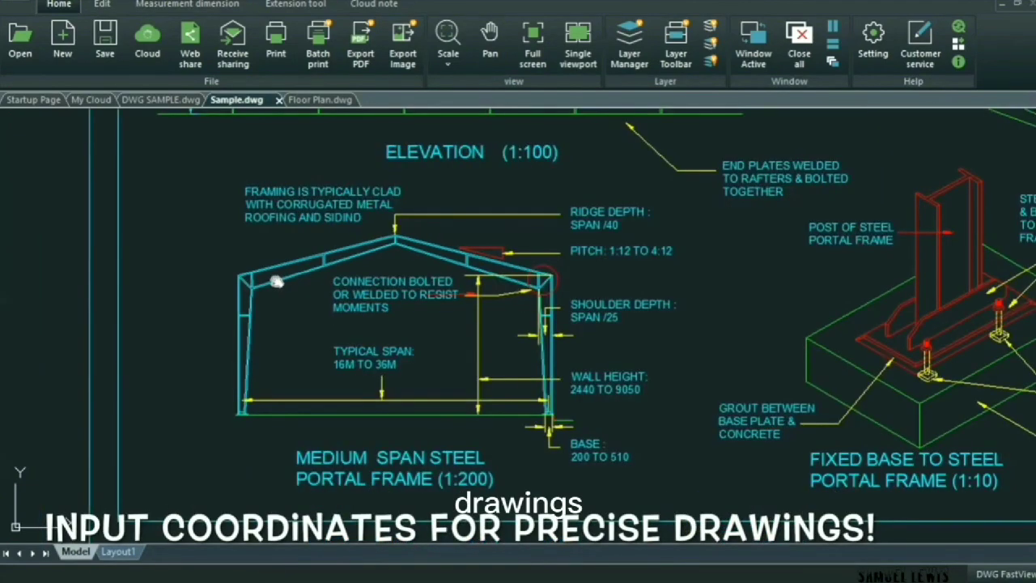
left_click_drag(597, 331, 246, 324)
left_click_drag(595, 303, 584, 305)
middle_click_drag(583, 304, 344, 307)
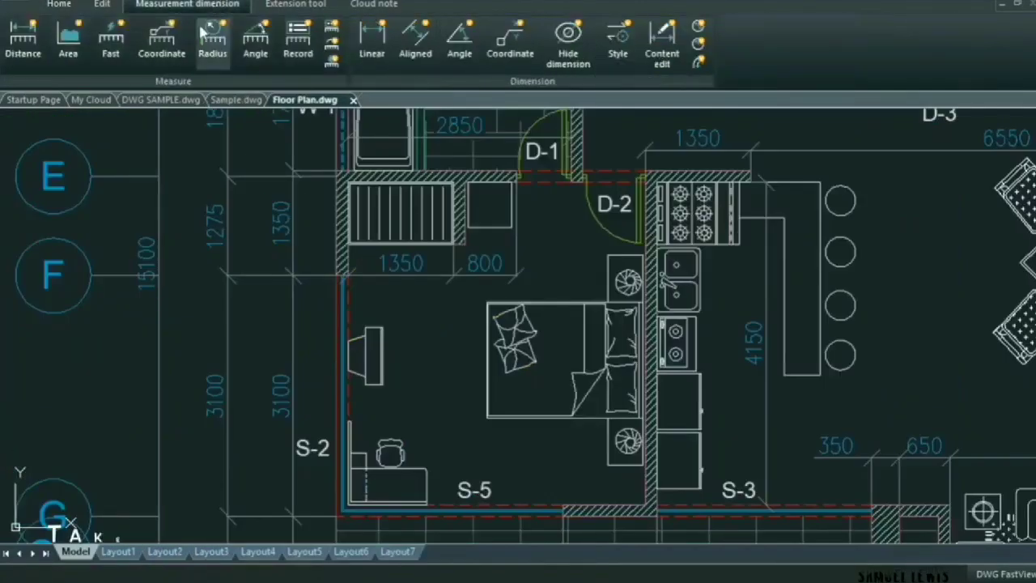
- Measure the distance along the upper edge of the double bed in Floor Plan.dwg, from its outer corner to the wall
left_click(15, 40)
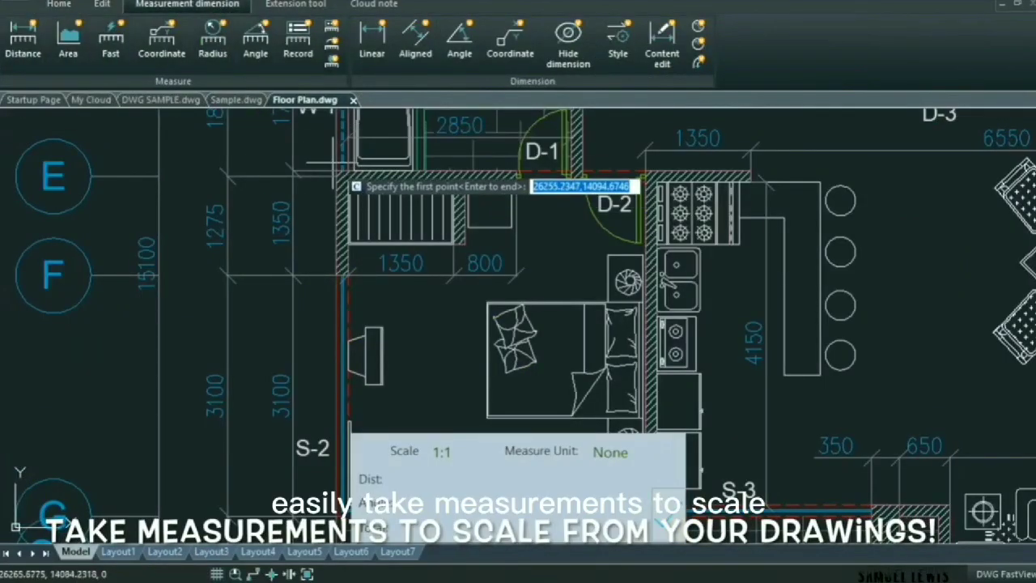
left_click(486, 302)
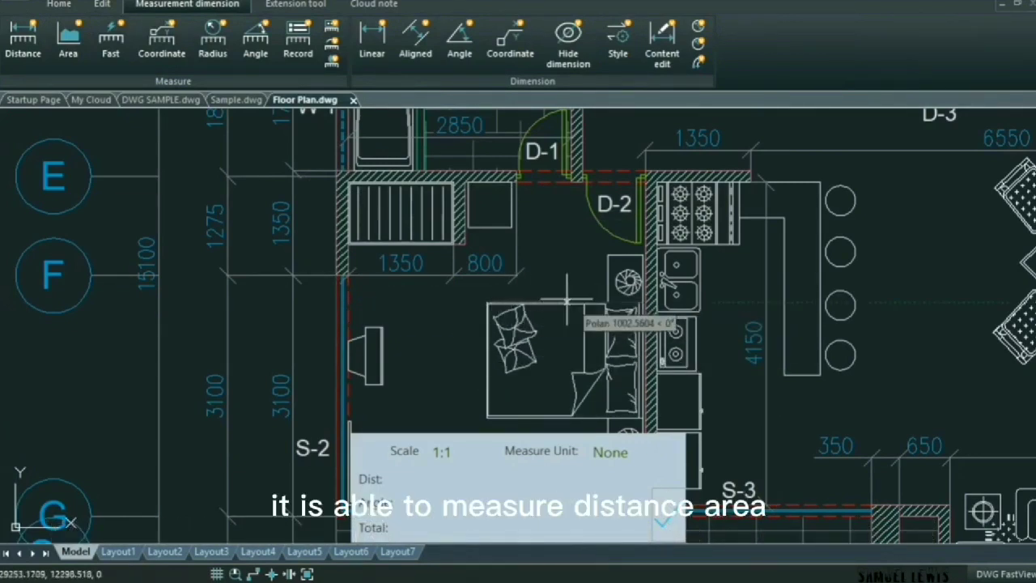
left_click(649, 303)
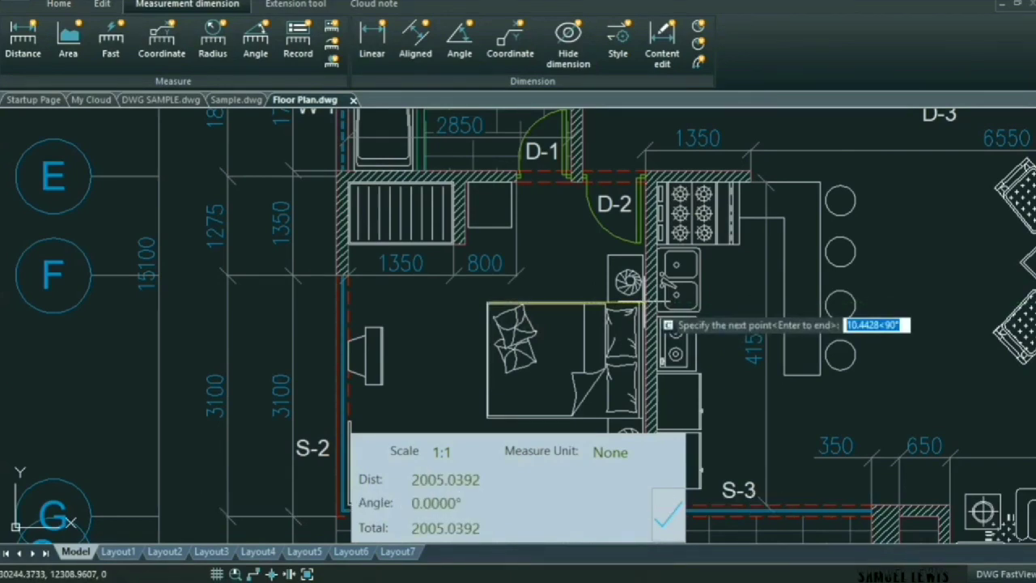
key("Escape")
- Measure the coordinates of the double bed's two outer corners and a point on the cabinet opposite the bed
left_click(522, 352)
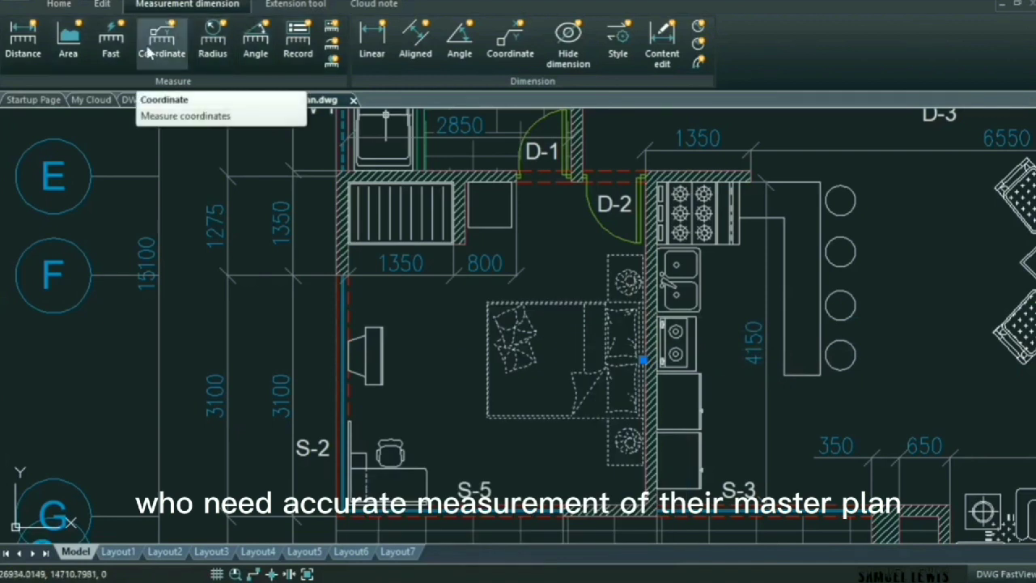
left_click(161, 34)
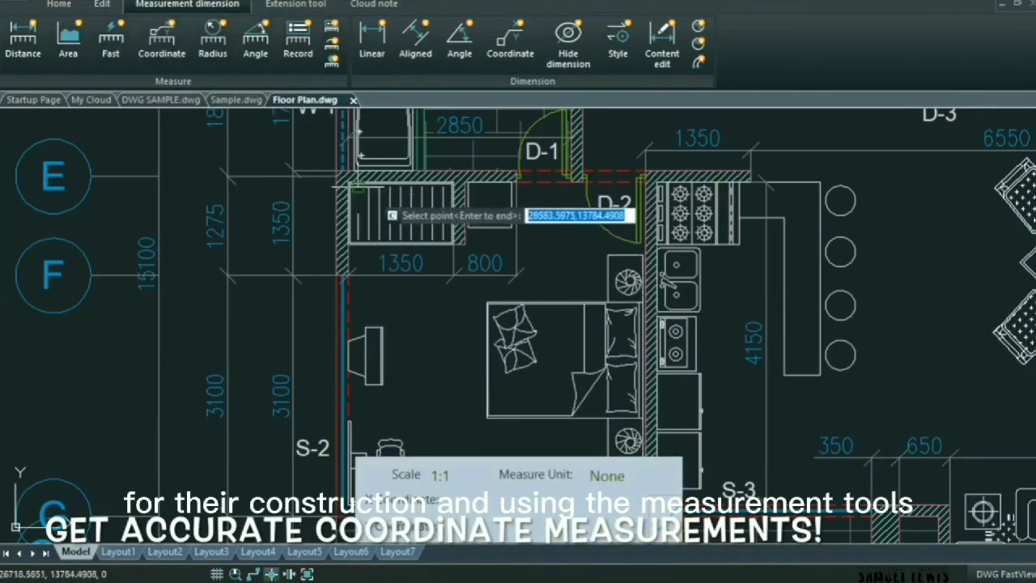
left_click(487, 302)
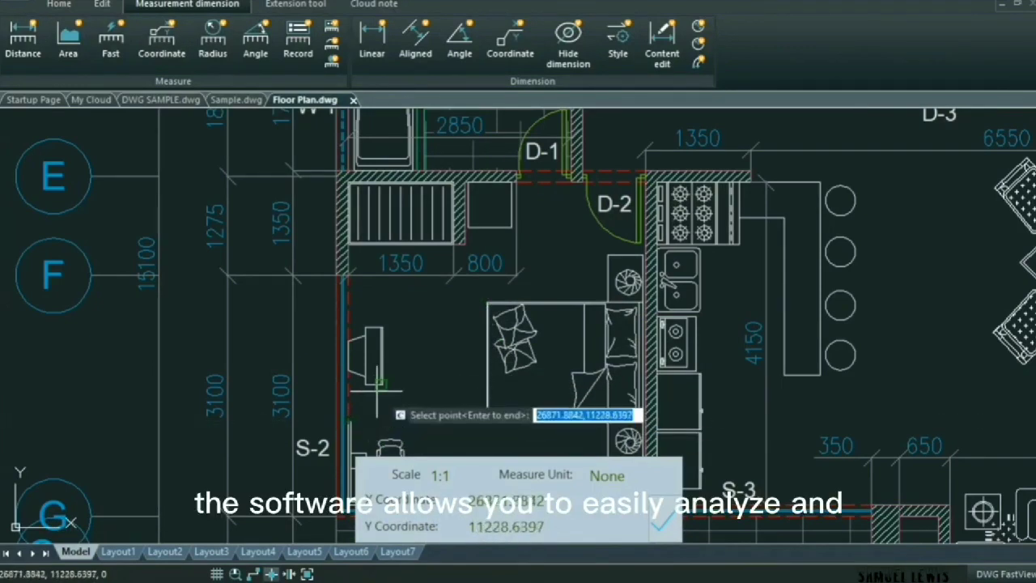
left_click(375, 325)
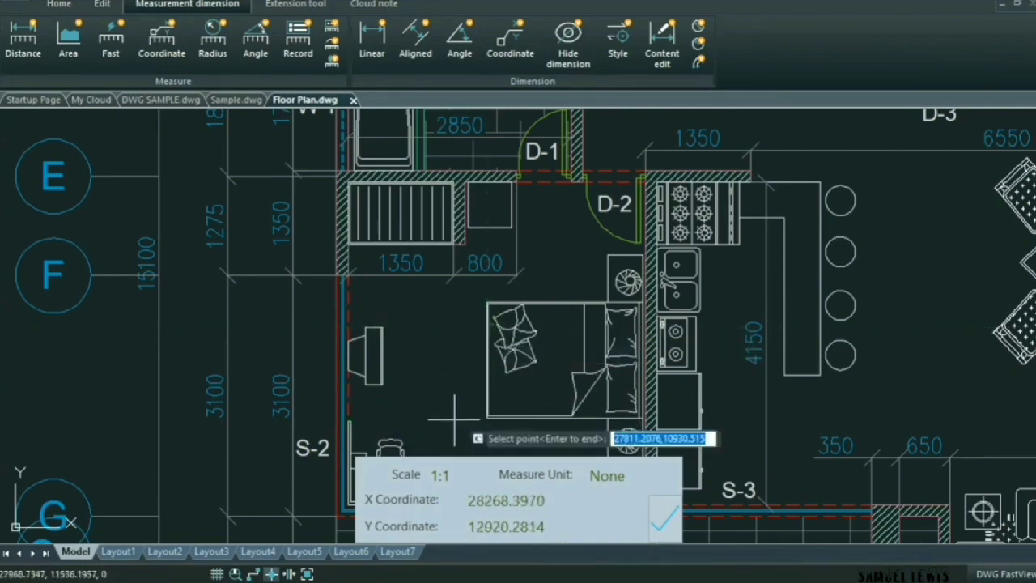
left_click(487, 419)
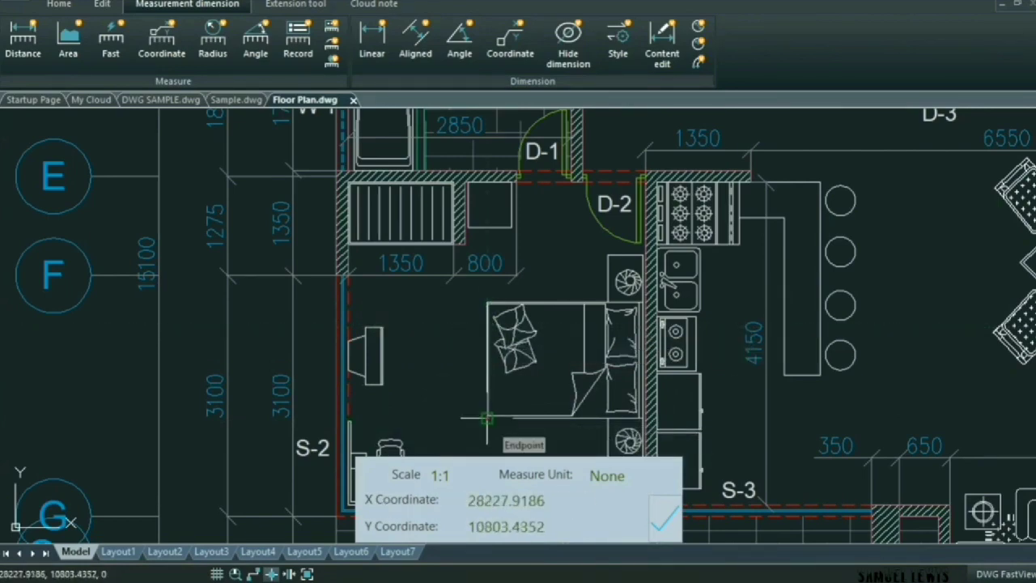
- View the overall floor plan with its bedroom, kitchen, dining and living areas by panning across it
scroll(397, 191, "down", 4)
left_click(71, 6)
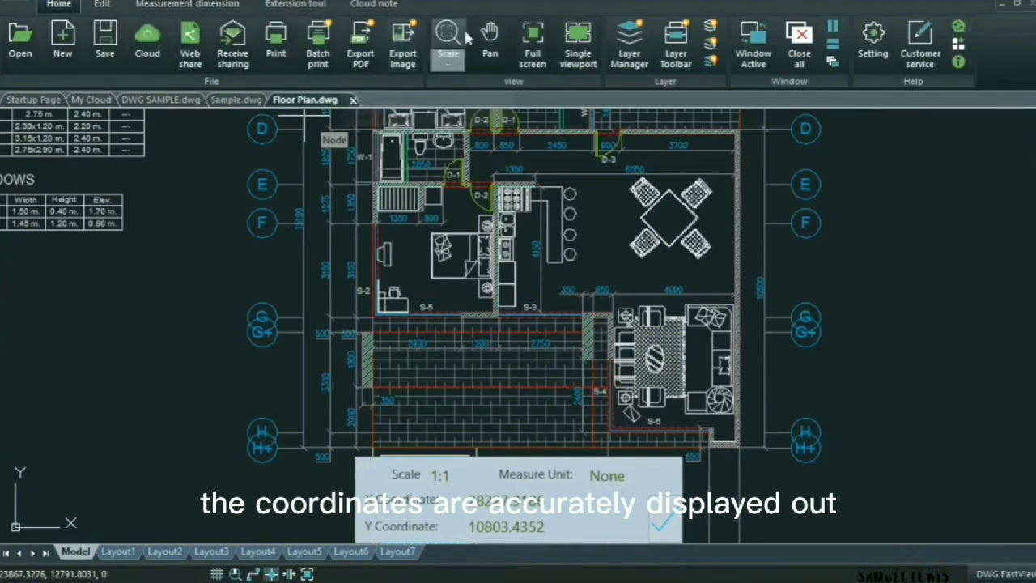
left_click(491, 42)
left_click_drag(503, 180, 405, 151)
left_click_drag(453, 336, 434, 319)
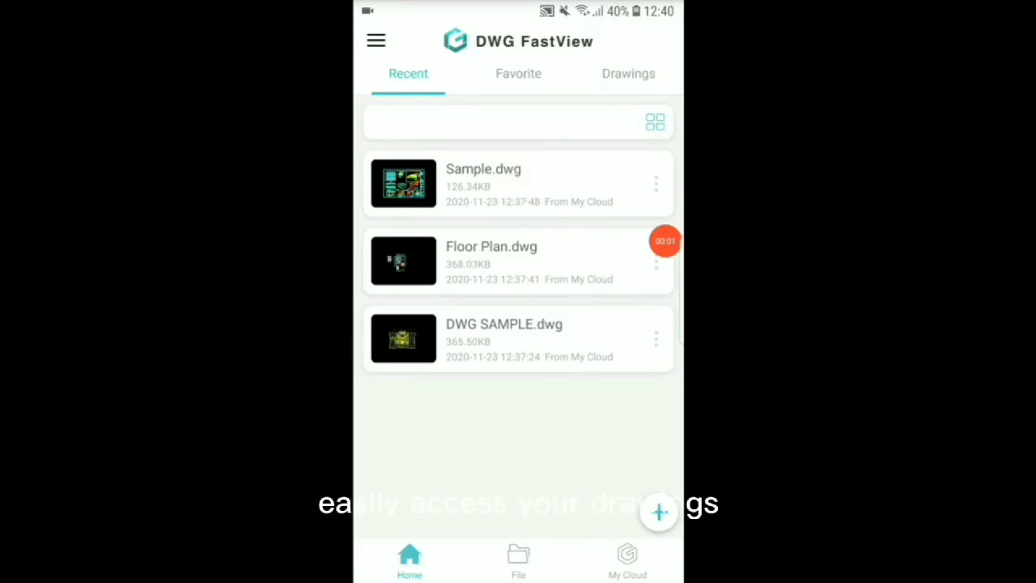
- Check the drawings stored in My Cloud in the mobile app, and turn off the phone's Wi-Fi
left_click(627, 559)
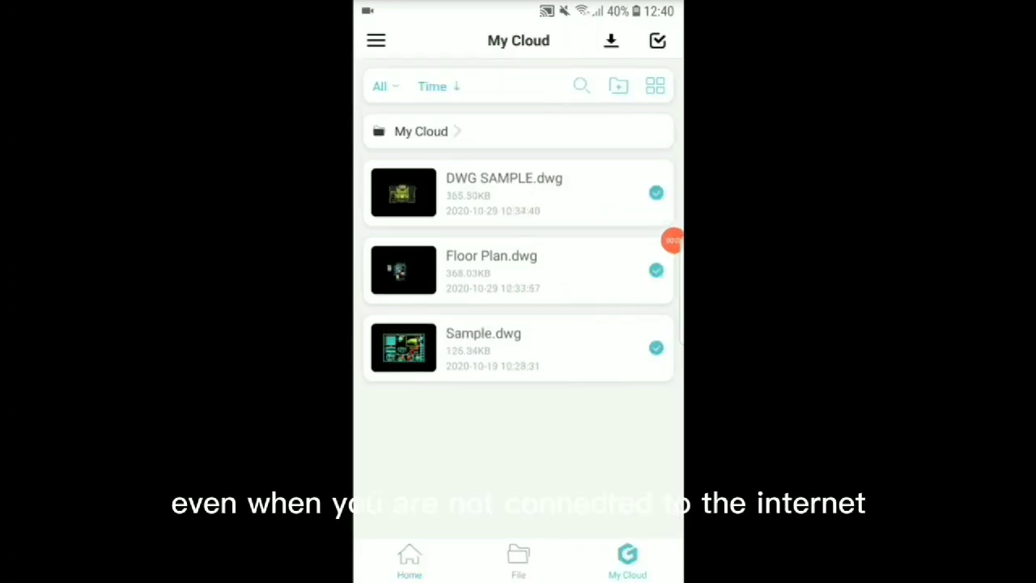
left_click(410, 561)
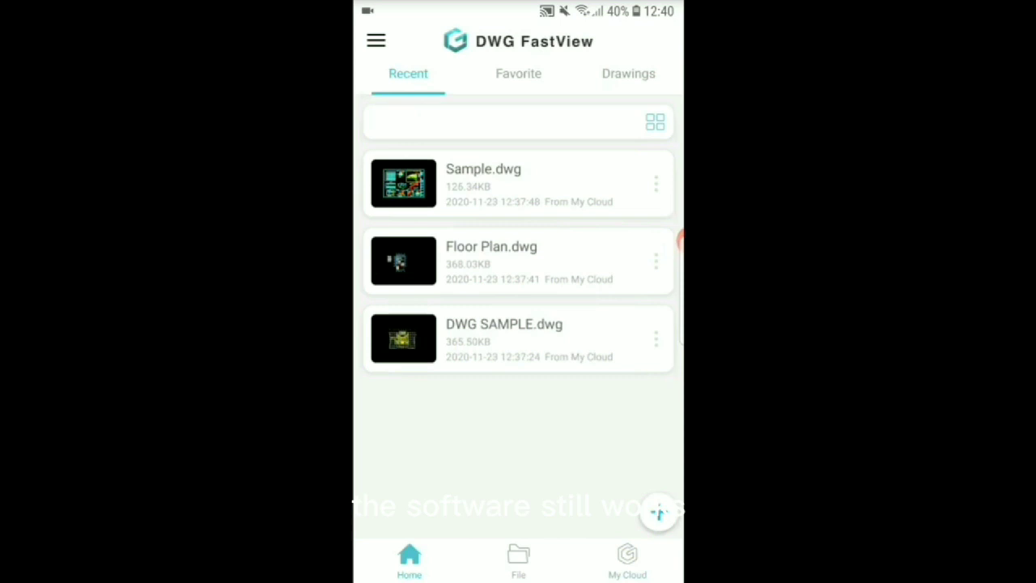
left_click_drag(518, 5, 518, 235)
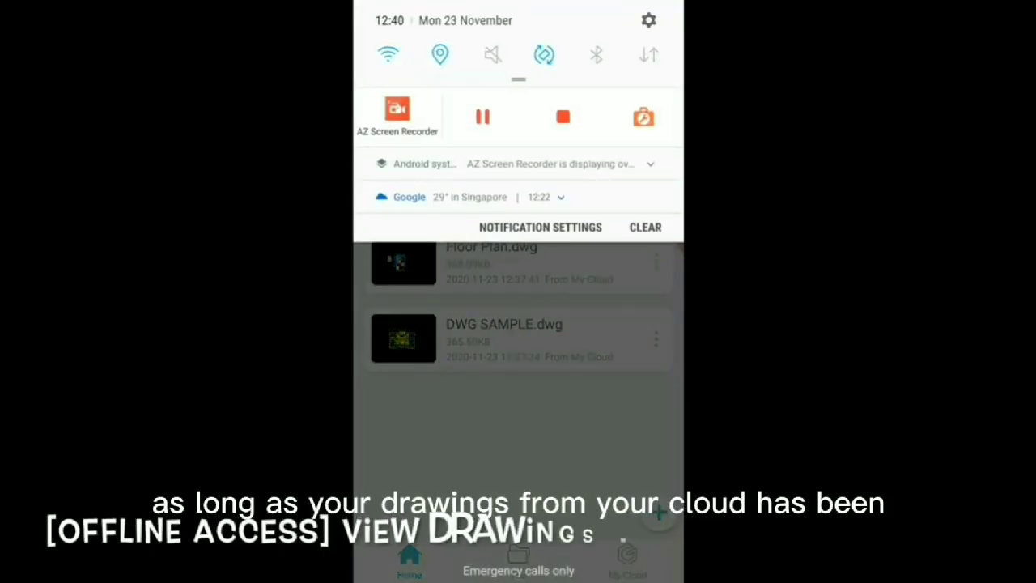
left_click(388, 55)
left_click_drag(519, 81, 518, 404)
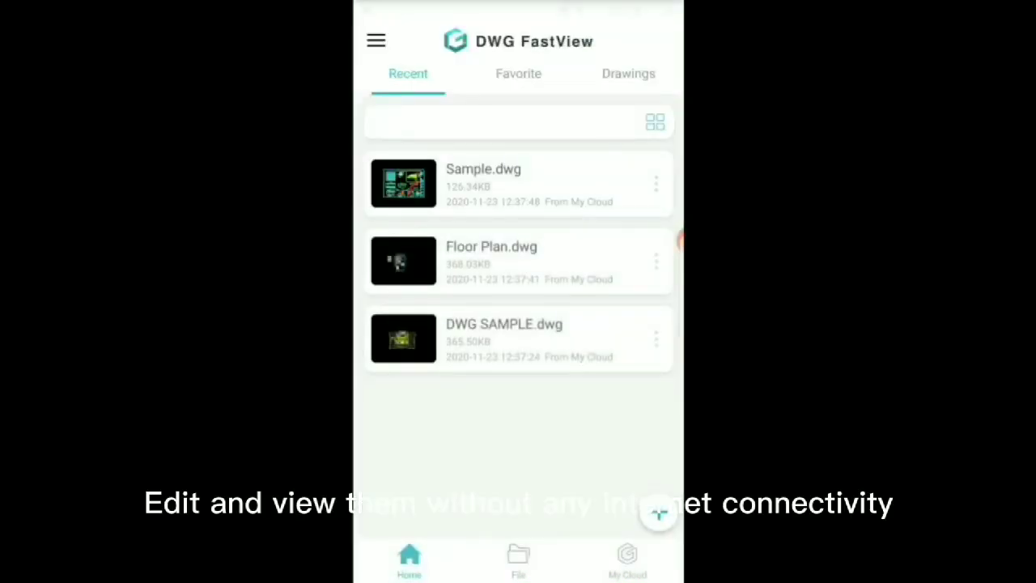
- Check the My Cloud list while offline, and open the recent drawing Sample.dwg in View Mode
left_click(627, 559)
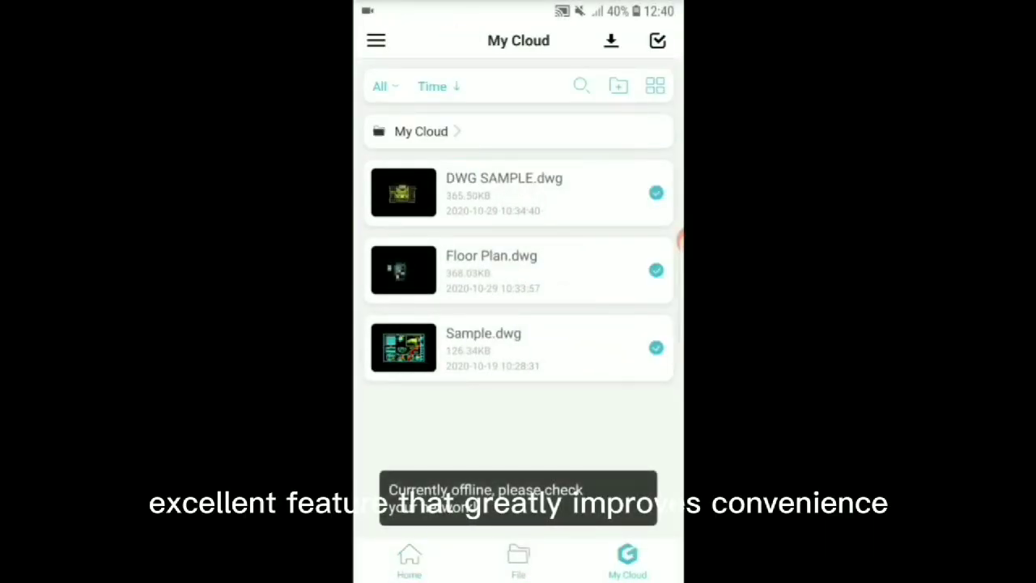
left_click(409, 559)
left_click(518, 184)
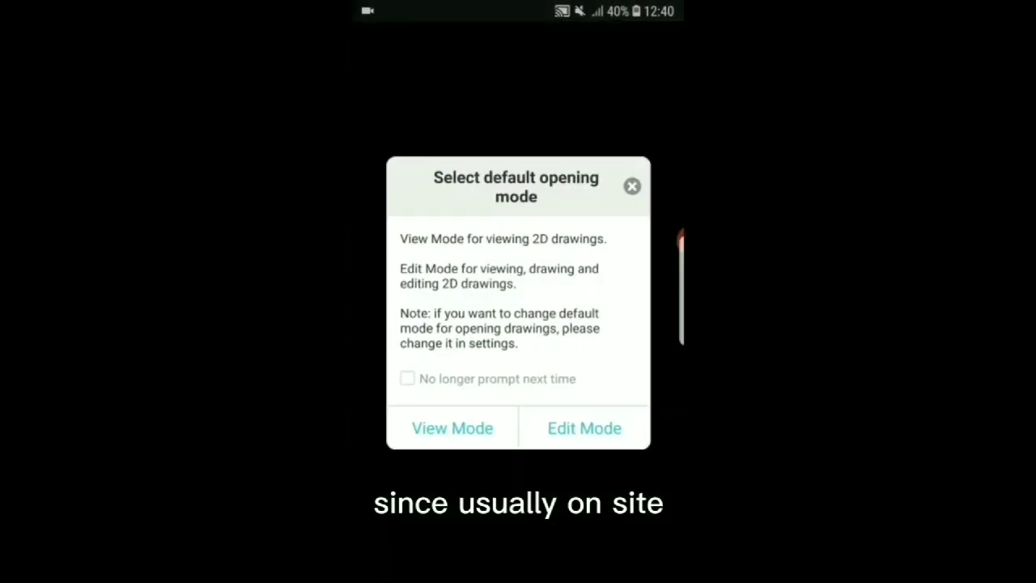
left_click(452, 429)
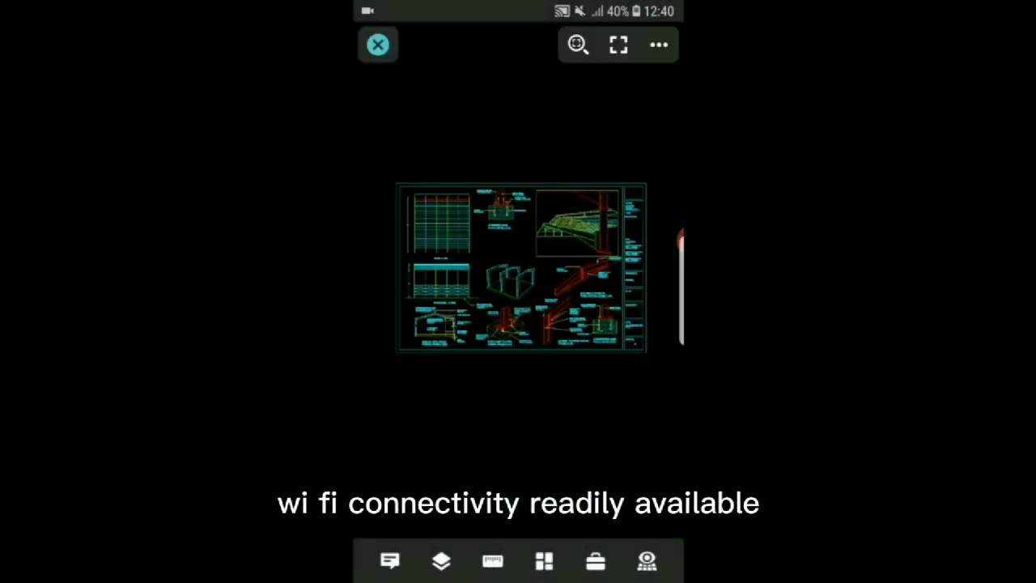
- Examine the stiffened base plate detail and the surrounding details on the Sample.dwg sheet in the mobile app
left_click_drag(520, 268, 520, 314)
scroll(496, 252, "up", 10)
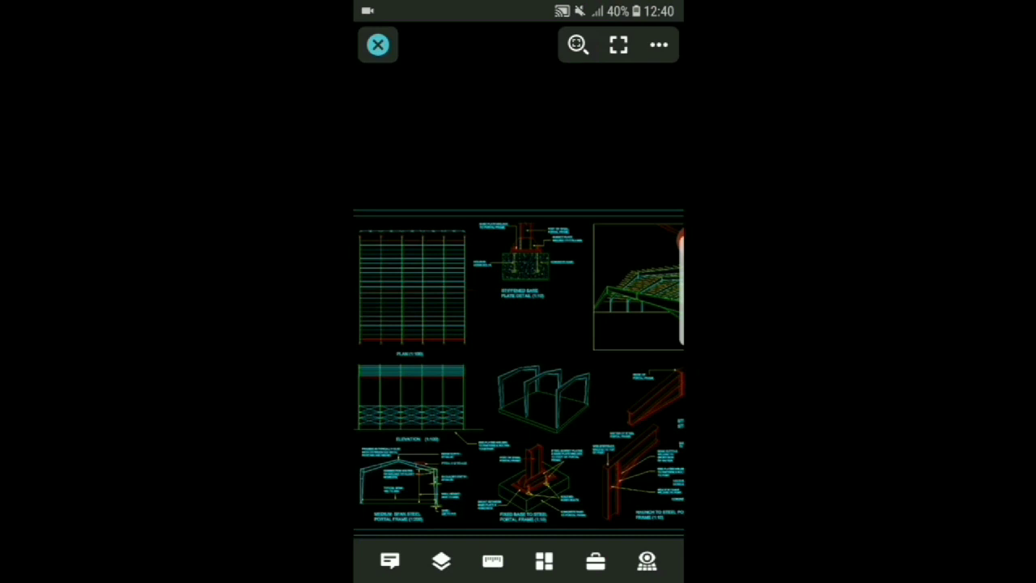
scroll(518, 324, "down", 2)
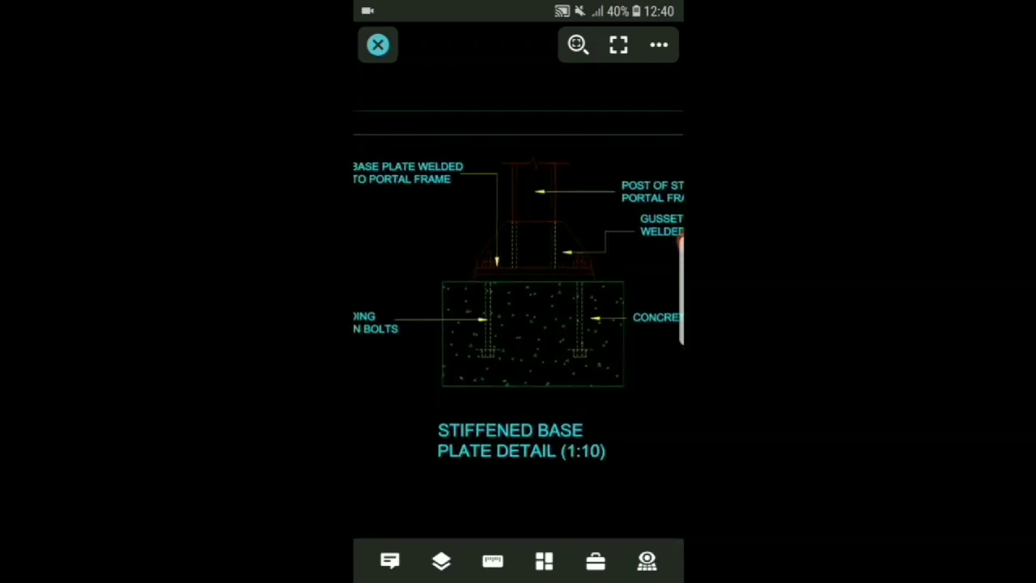
scroll(546, 320, "up", 7)
scroll(553, 321, "down", 3)
scroll(518, 267, "down", 5)
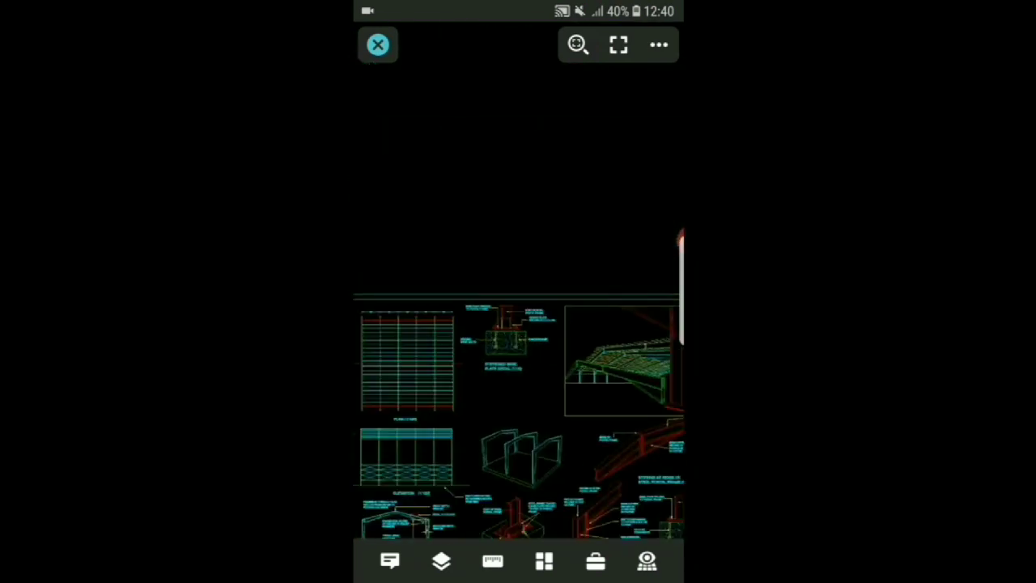
left_click_drag(567, 365, 524, 362)
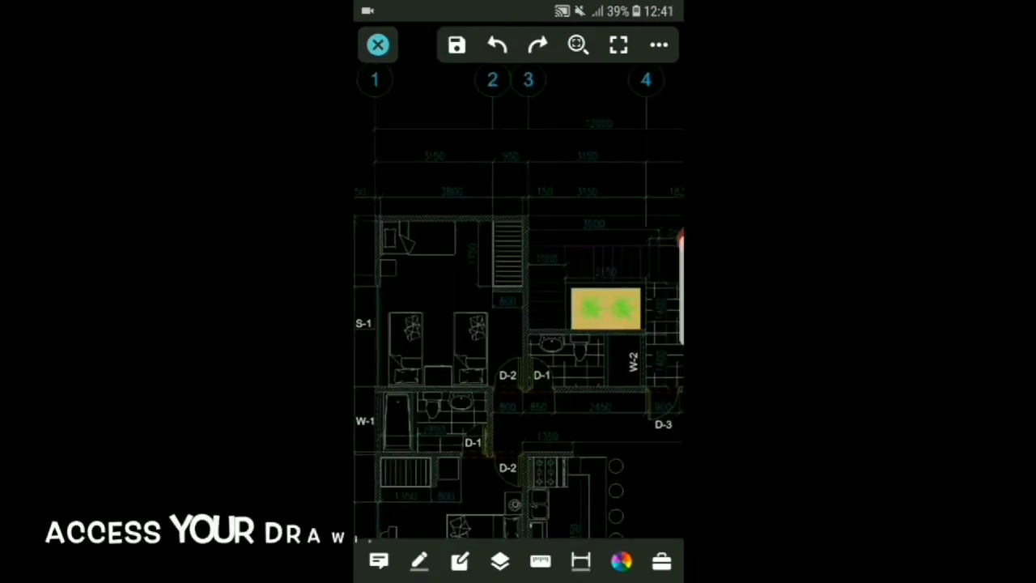
- Examine the bedrooms, bathrooms and kitchen of the floor plan opened for editing in the mobile app
scroll(474, 320, "up", 3)
mouse_move(510, 365)
left_mouse_down()
mouse_move(549, 346)
mouse_move(561, 293)
mouse_move(546, 239)
left_mouse_up()
left_click_drag(567, 324, 377, 221)
left_click_drag(518, 340, 433, 236)
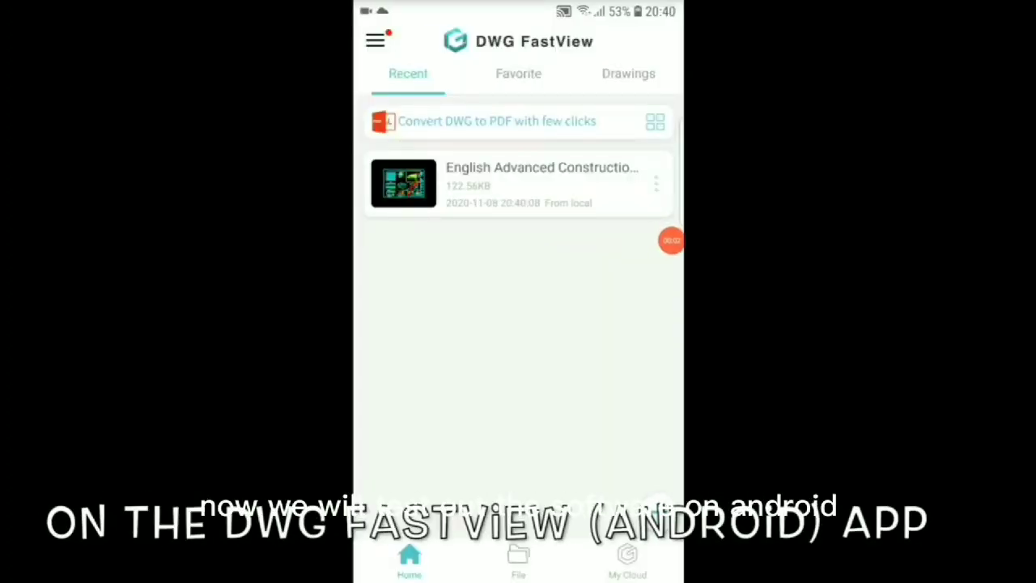
- Open the recent English Advanced Construction drawing and measure a distance near the rafter in the haunch detail, using the simulated mouse
left_click(518, 185)
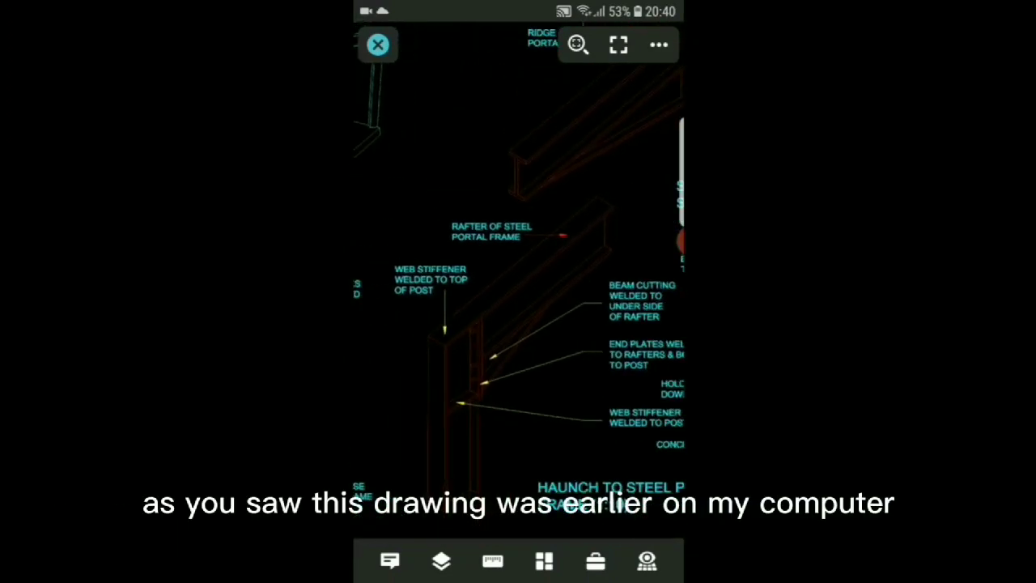
left_click(493, 562)
left_click(398, 507)
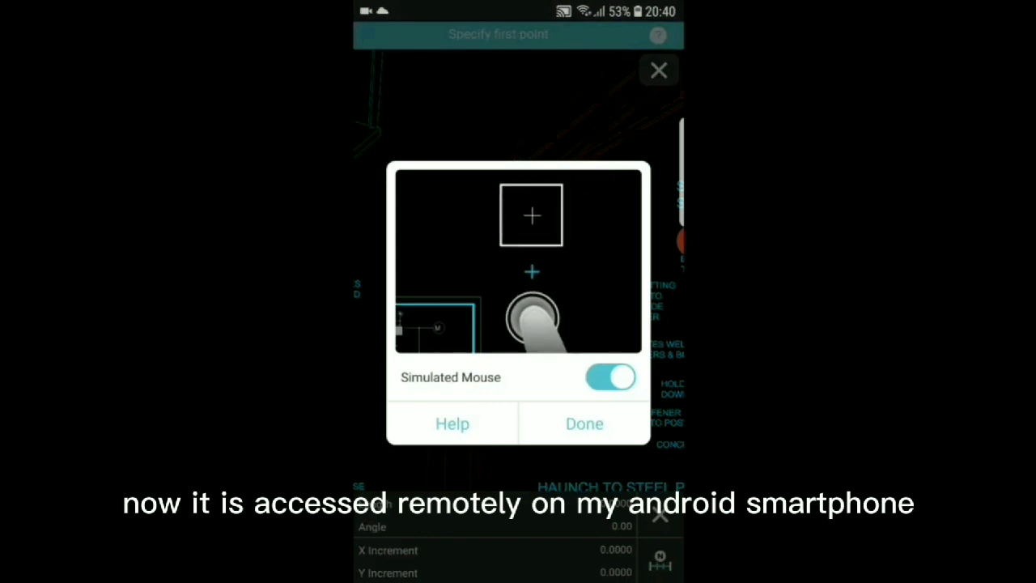
left_click(584, 424)
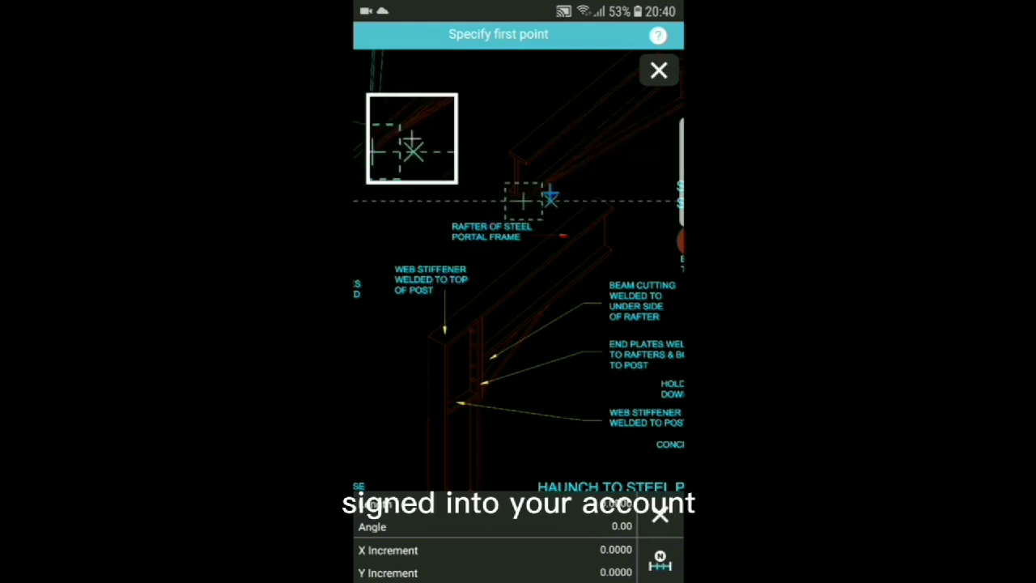
mouse_move(562, 186)
left_mouse_down()
mouse_move(578, 176)
mouse_move(597, 195)
left_mouse_up()
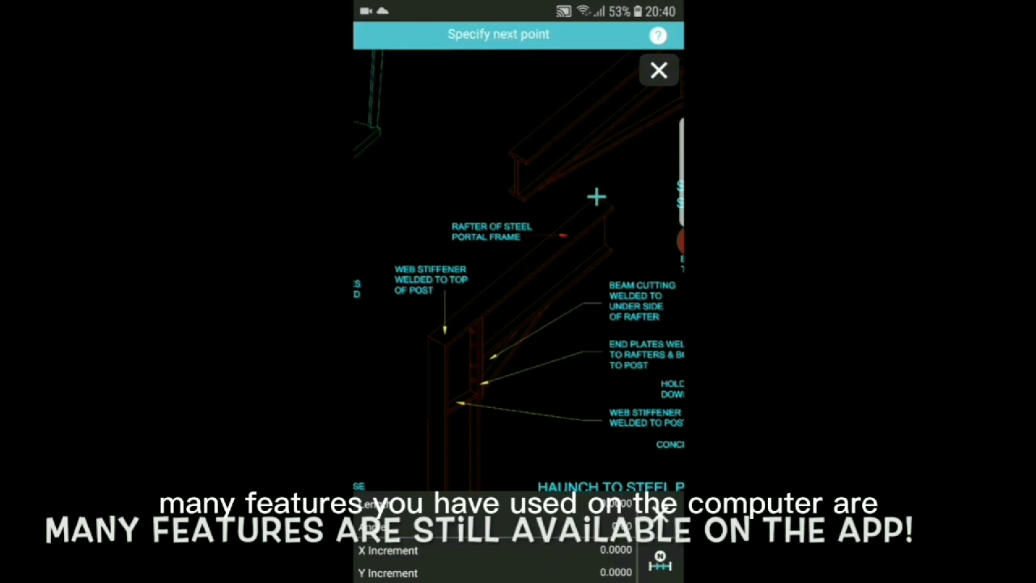
mouse_move(596, 196)
left_mouse_down()
mouse_move(559, 227)
mouse_move(659, 176)
left_mouse_up()
left_click_drag(493, 268, 489, 313)
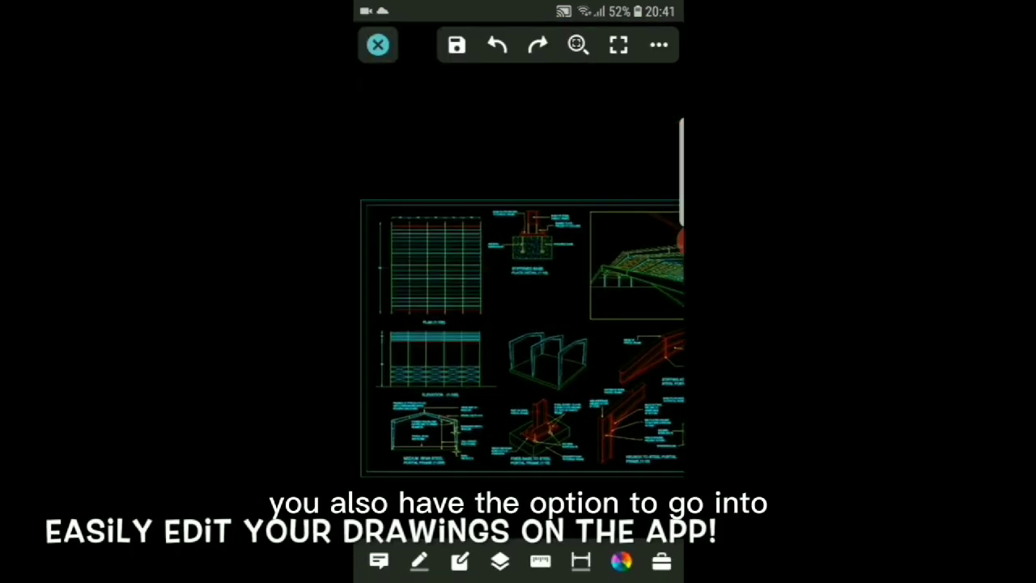
- Select two horizontal lines in the 1:100 plan view and move them sideways toward the stiffened base plate detail
left_click(436, 256)
left_click(435, 291)
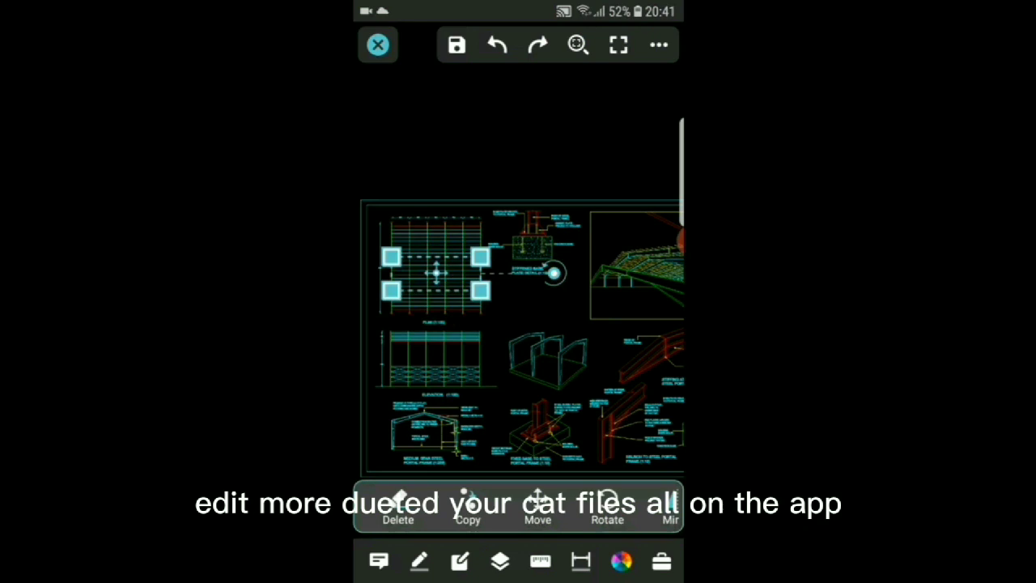
left_click_drag(436, 272, 545, 277)
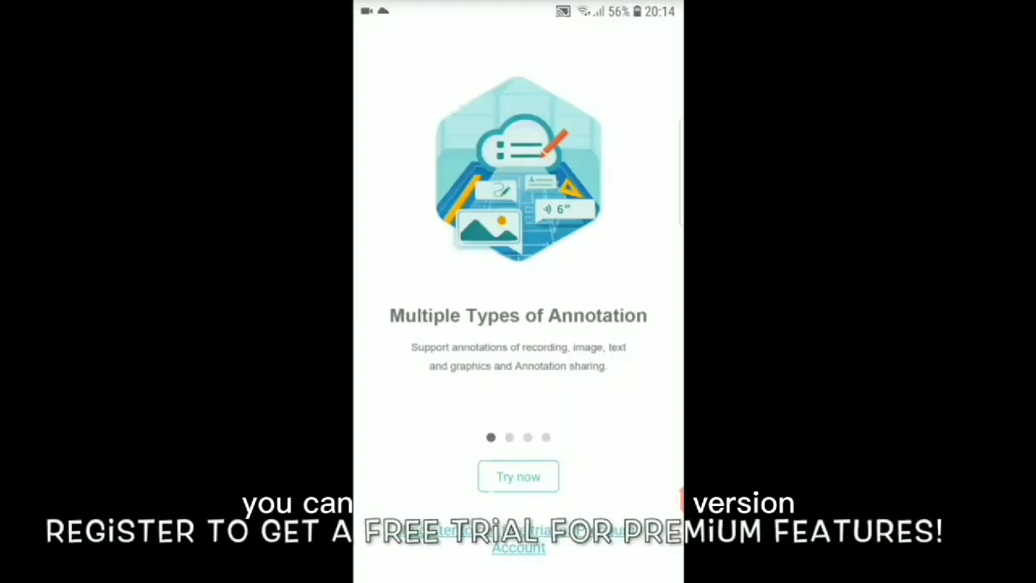
- Open the new-user registration form from the offer of a free trial of the Premium account
left_click(518, 540)
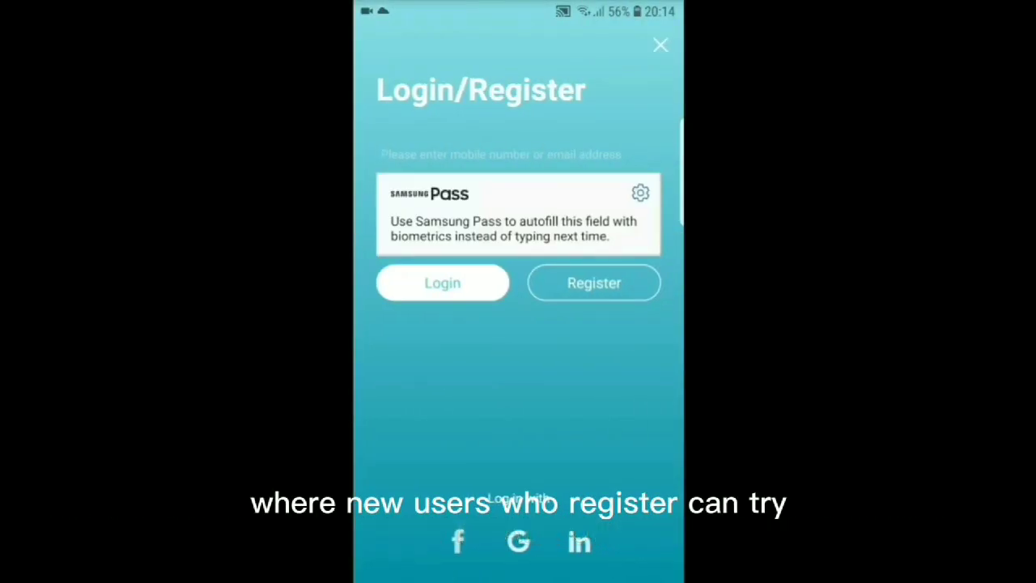
left_click(595, 283)
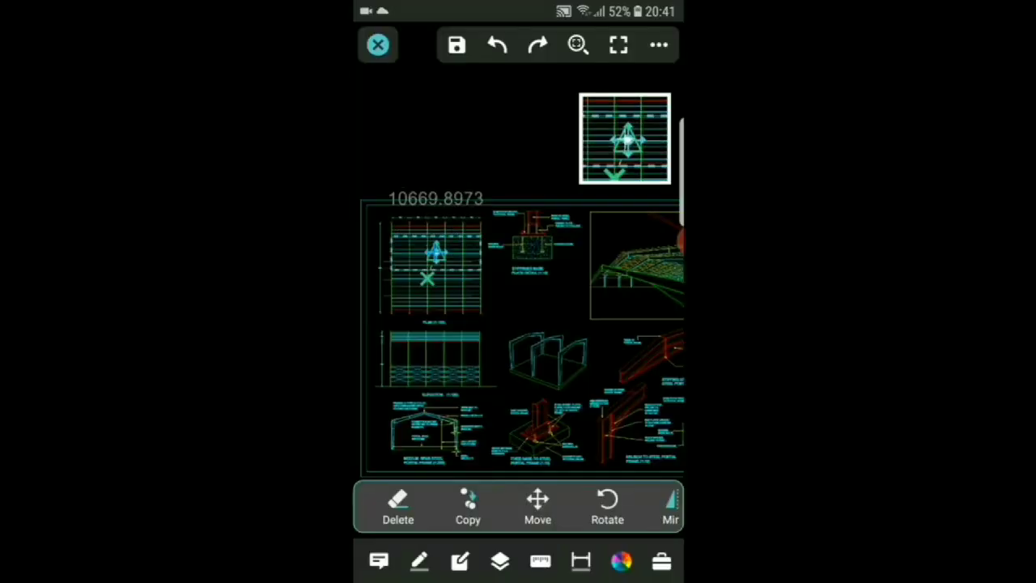
- Shift the two selected horizontal lines within the 1:100 plan view and deselect them
left_click_drag(441, 280, 436, 282)
left_click(519, 138)
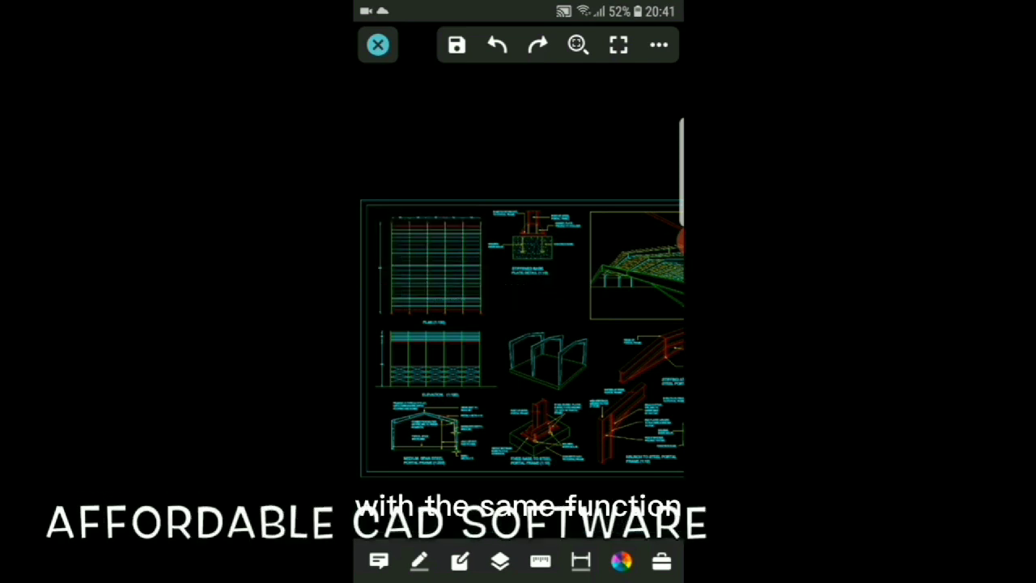
left_click(541, 561)
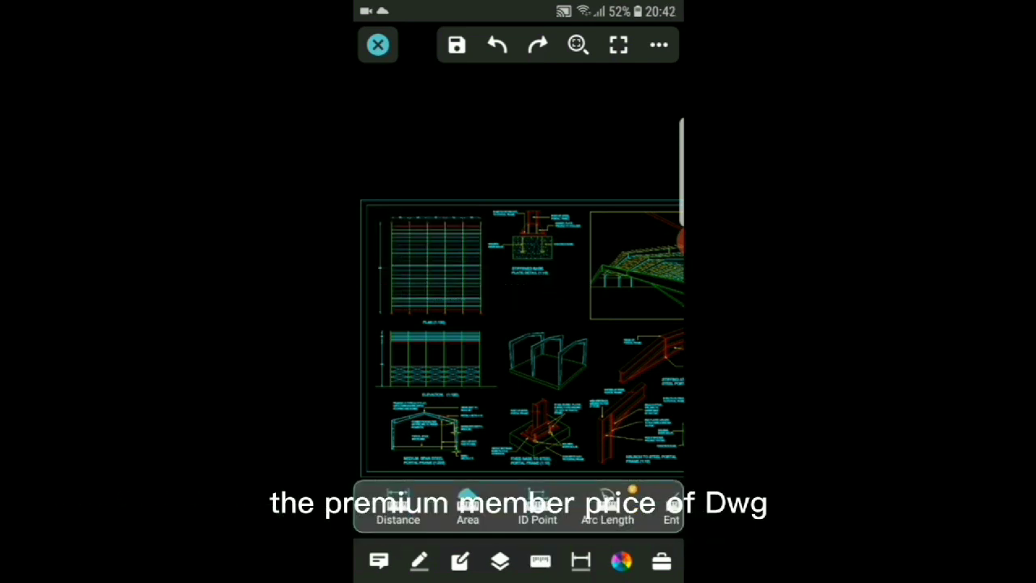
left_click(374, 512)
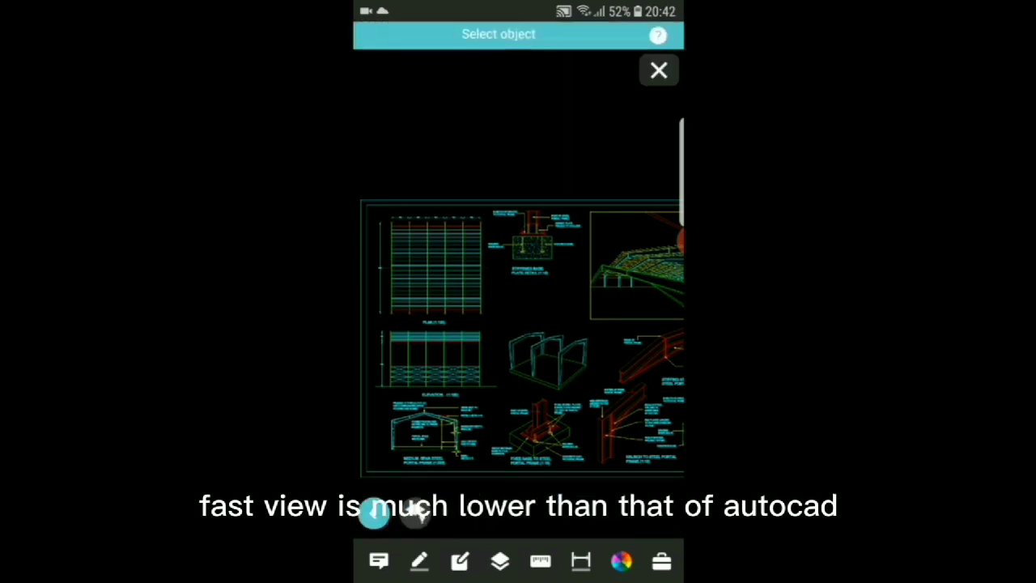
left_click(500, 561)
left_click(548, 508)
left_click(501, 561)
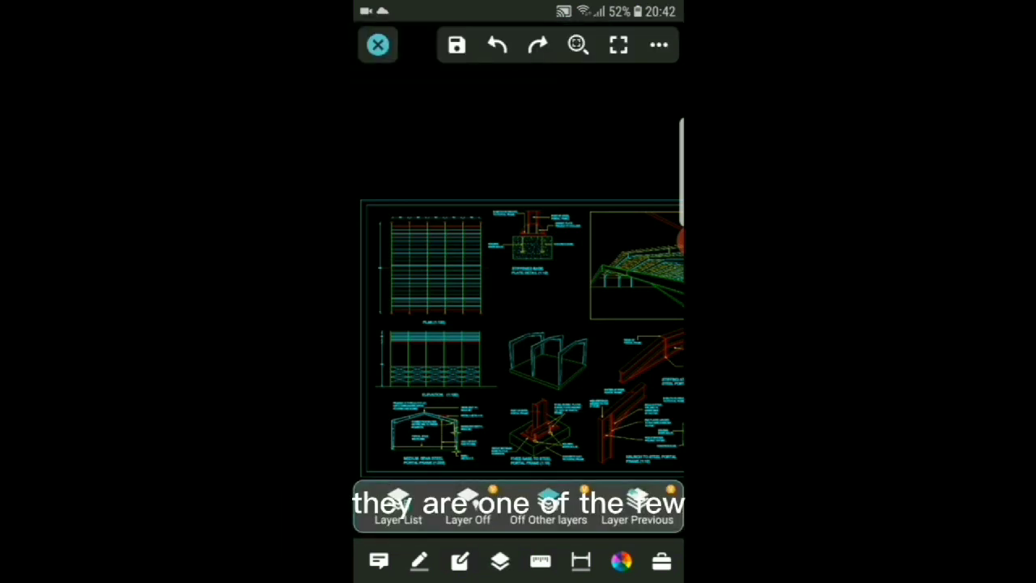
left_click(638, 508)
- Find the BOUNDARY layer in the drawing's layer list and toggle its visibility
left_click(374, 512)
left_click_drag(526, 502, 526, 365)
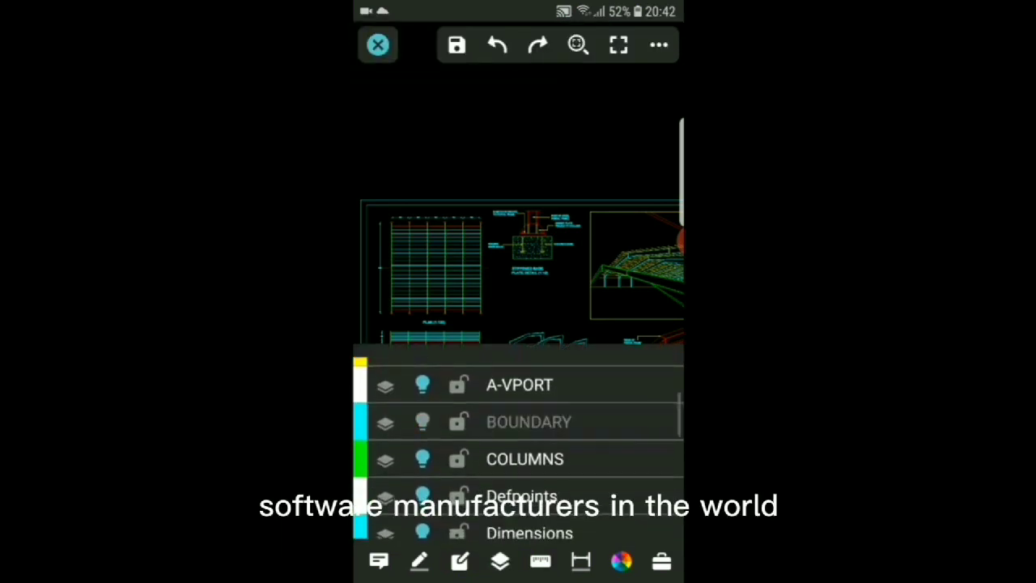
left_click(423, 421)
left_click(423, 422)
left_click(422, 422)
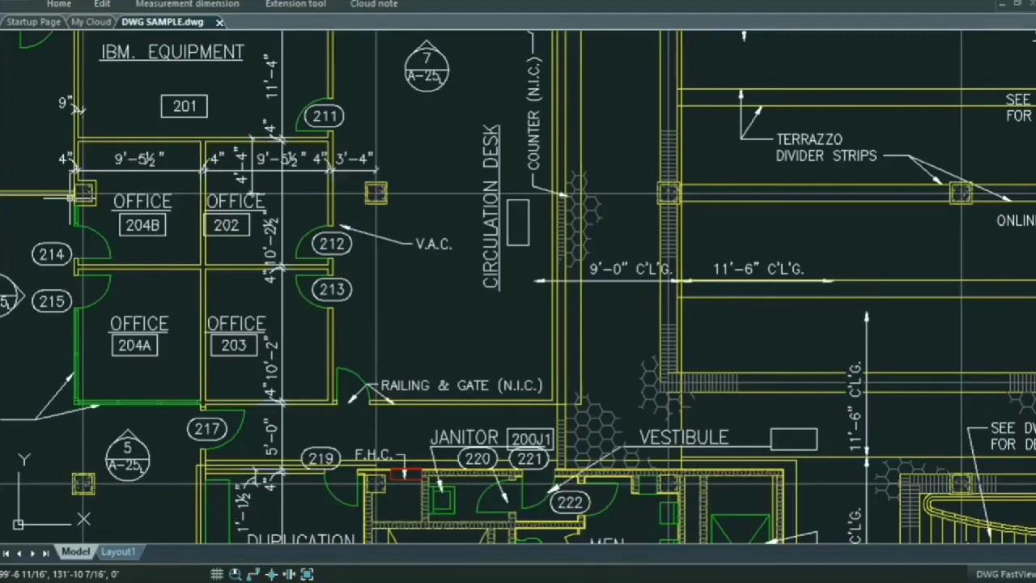
- Examine the area around vestibule 200V2, the stairs and alcove 208A of DWG SAMPLE.dwg in desktop DWG FastView
scroll(71, 198, "down", 4)
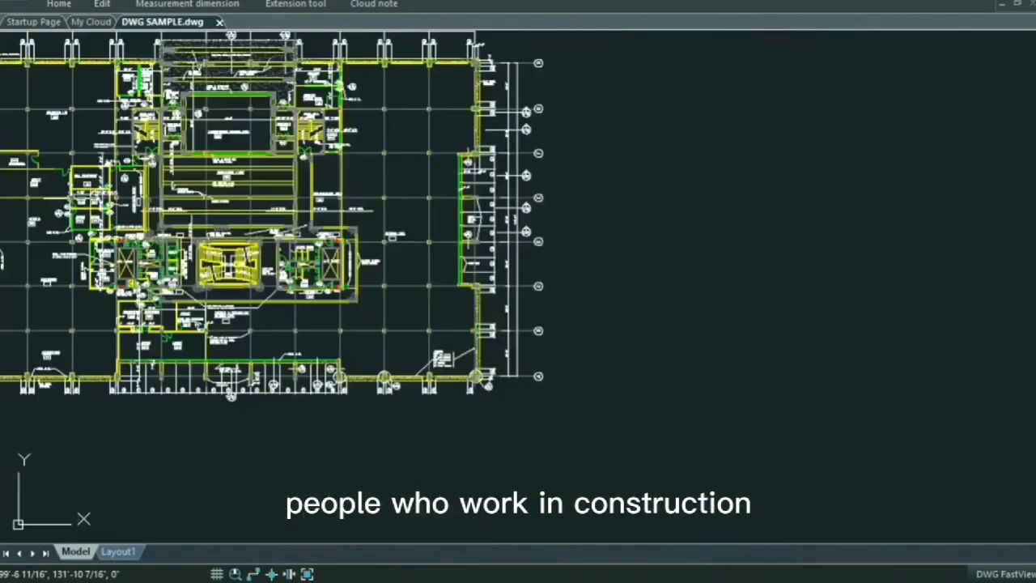
scroll(270, 119, "up", 2)
scroll(269, 119, "up", 3)
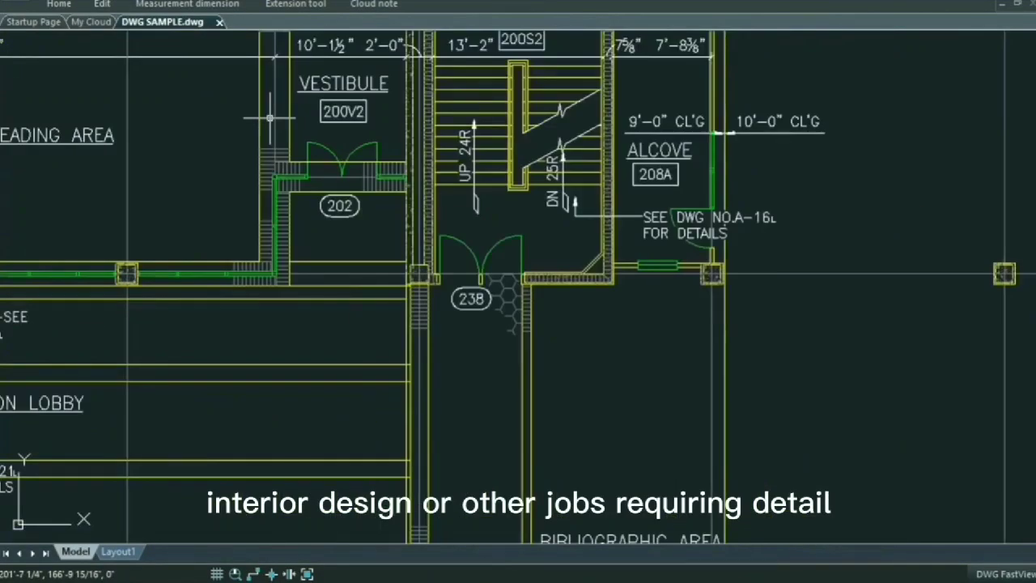